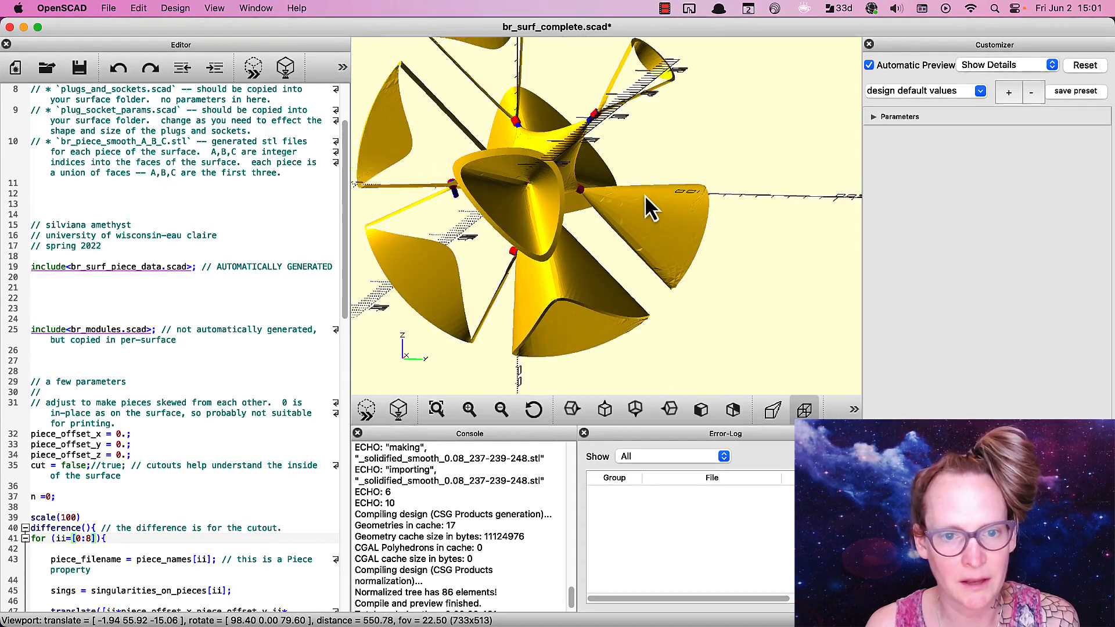
Limit the surface-piece for loop to a single piece by setting its range to [n:n] and preview the result.
left_click_drag(694, 200, 546, 240)
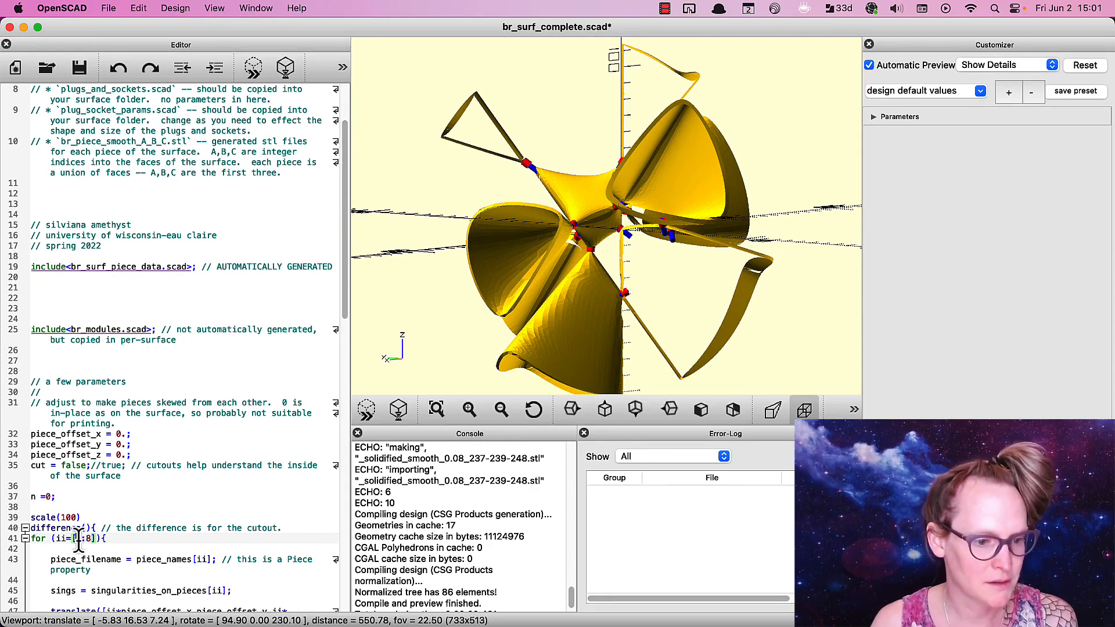
key("BackSpace")
key("BackSpace")
type("n:")
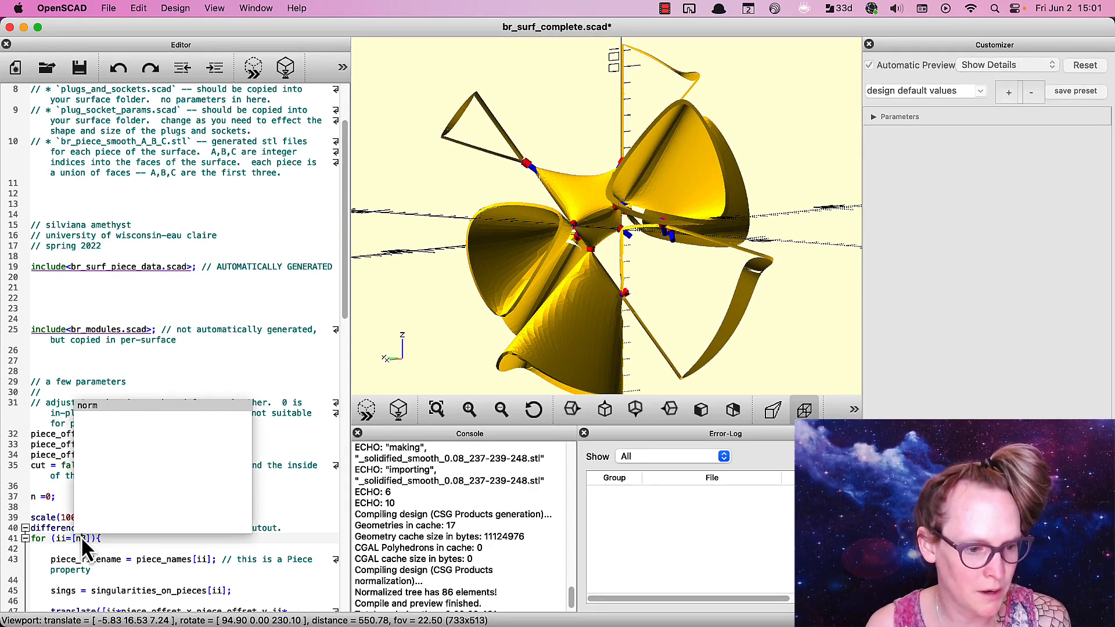
type("n")
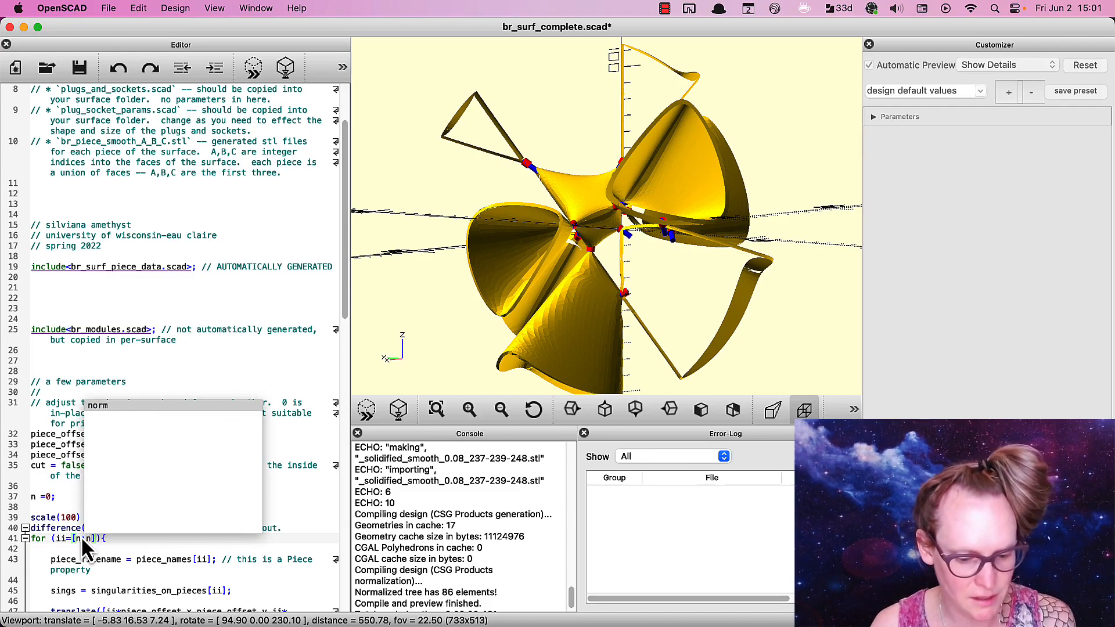
left_click_drag(799, 176, 675, 235)
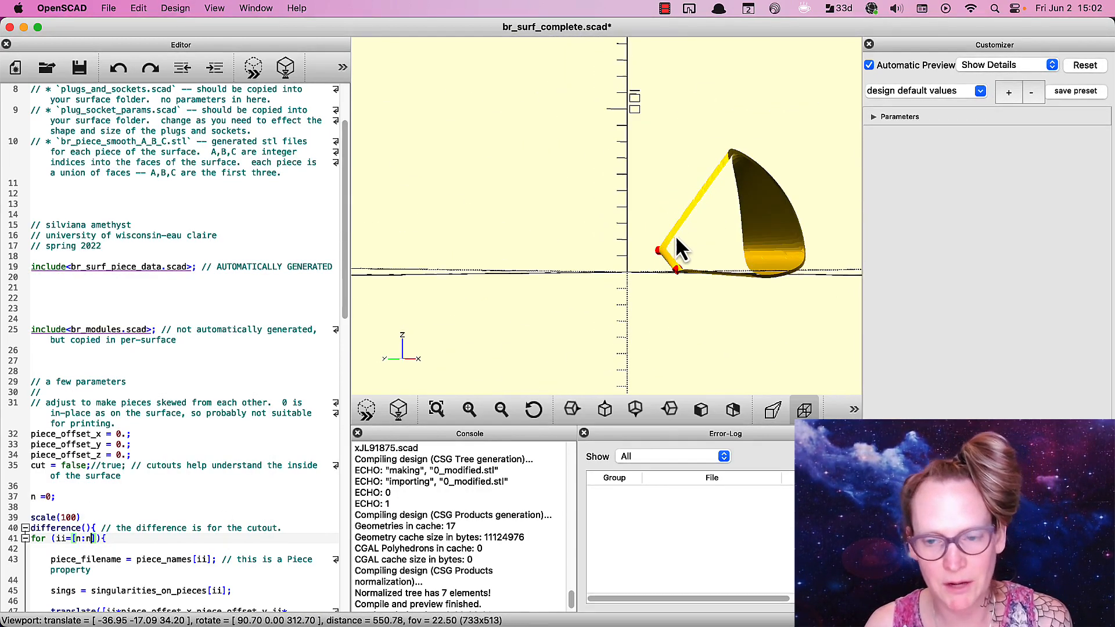
Preview piece 3, then set n to 2 and view that piece from another angle.
double_click(49, 497)
type("3")
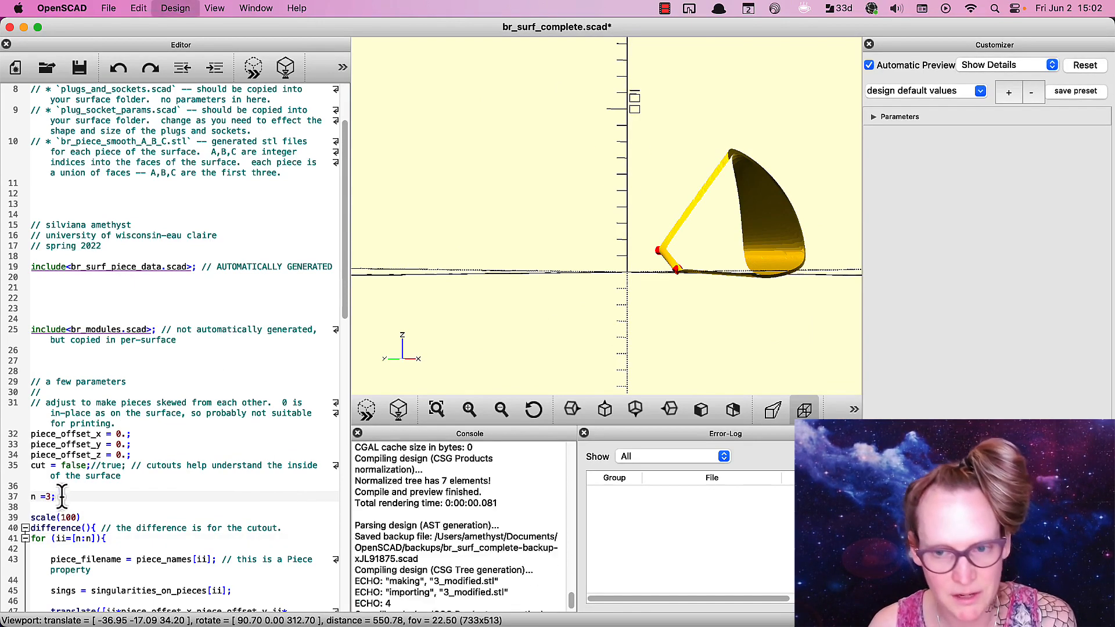
key("BackSpace")
type("2")
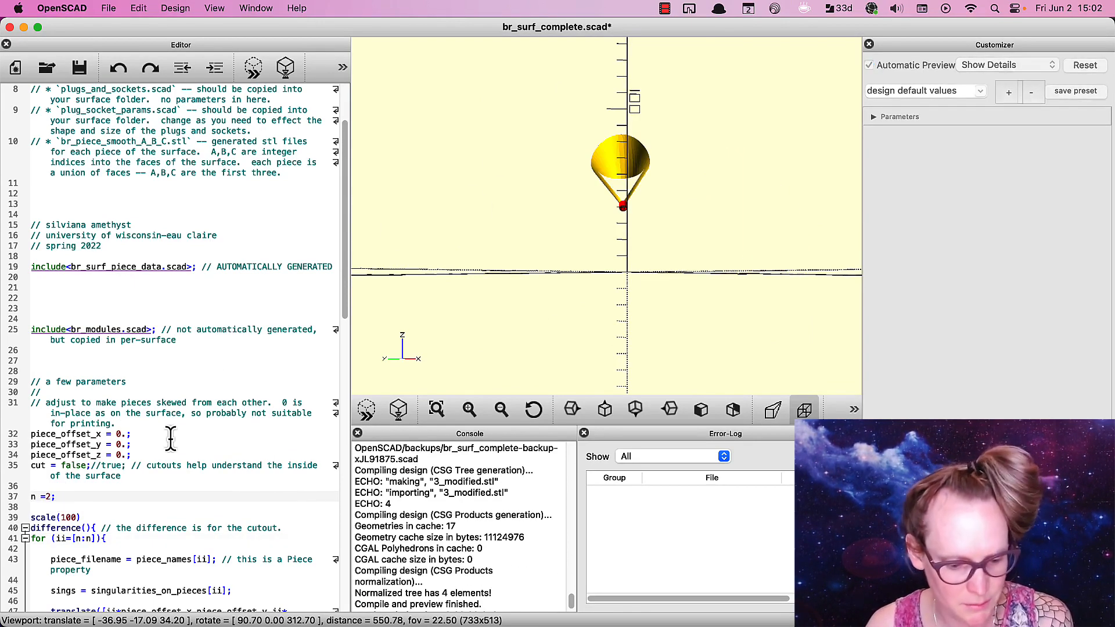
left_click_drag(699, 197, 661, 191)
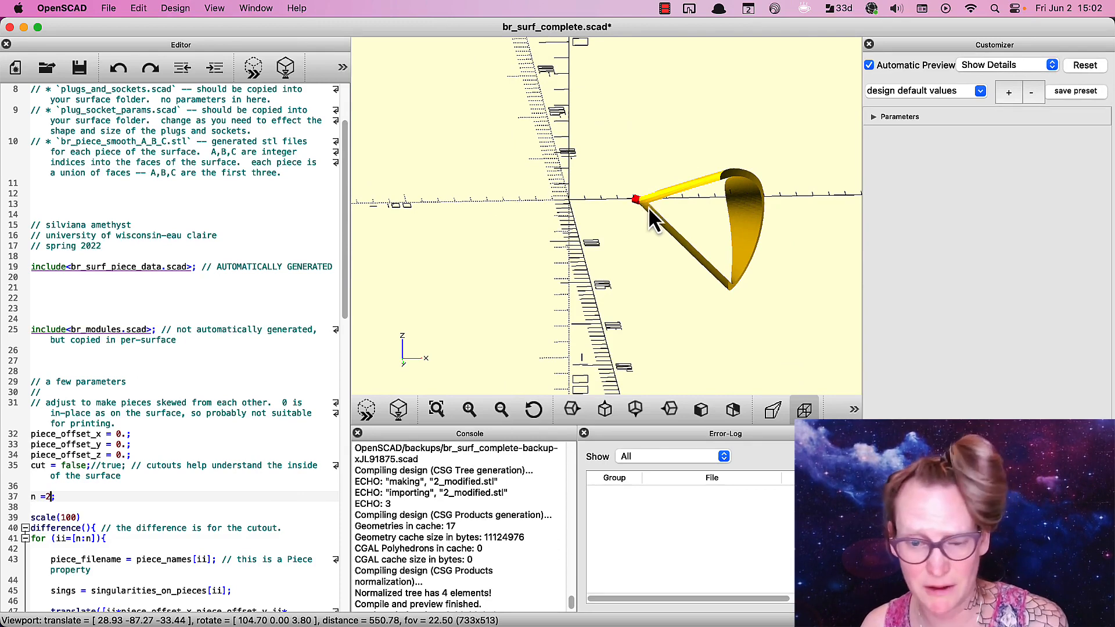
Fully render piece 2, read the CGAL output in the console, and return to the preview.
right_click_drag(662, 211, 633, 196)
left_click_drag(633, 196, 588, 231)
key("F5")
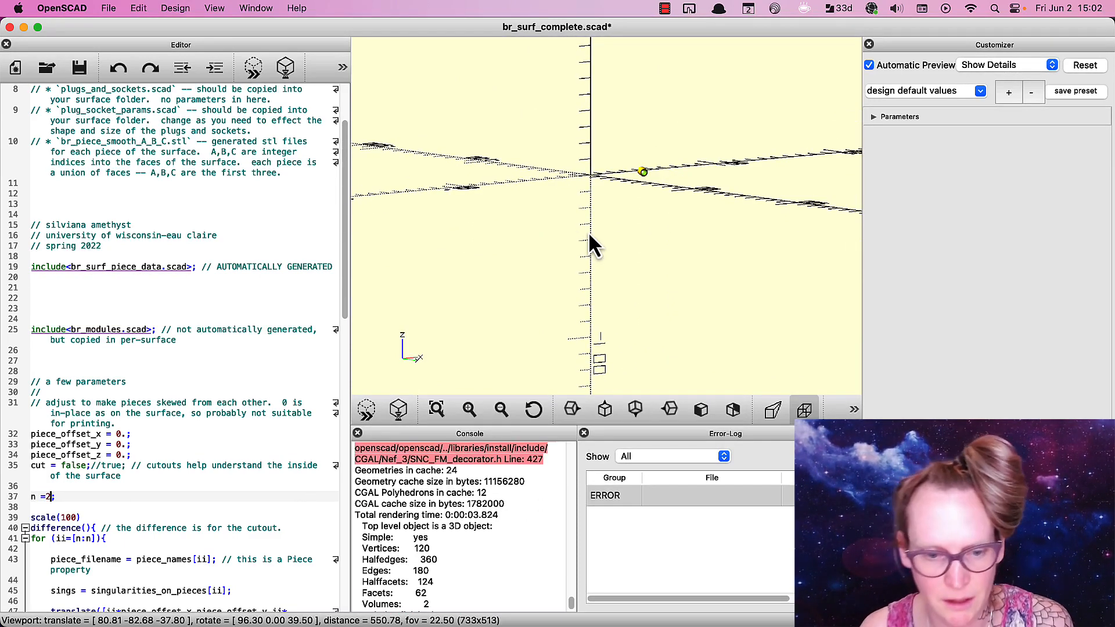
scroll(406, 529, "up", 3)
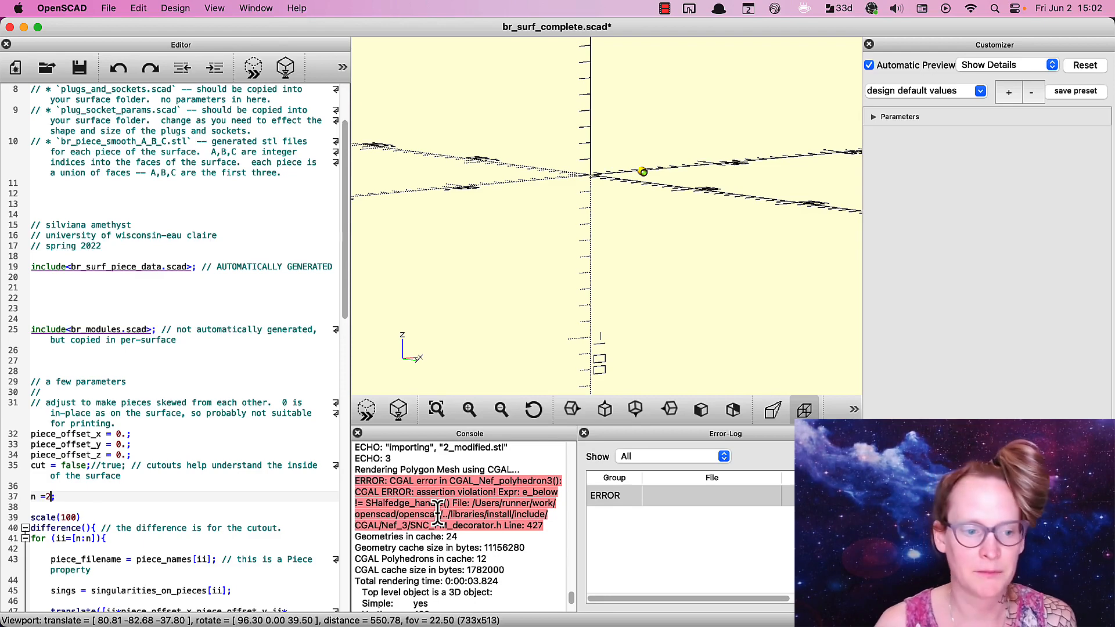
key("F5")
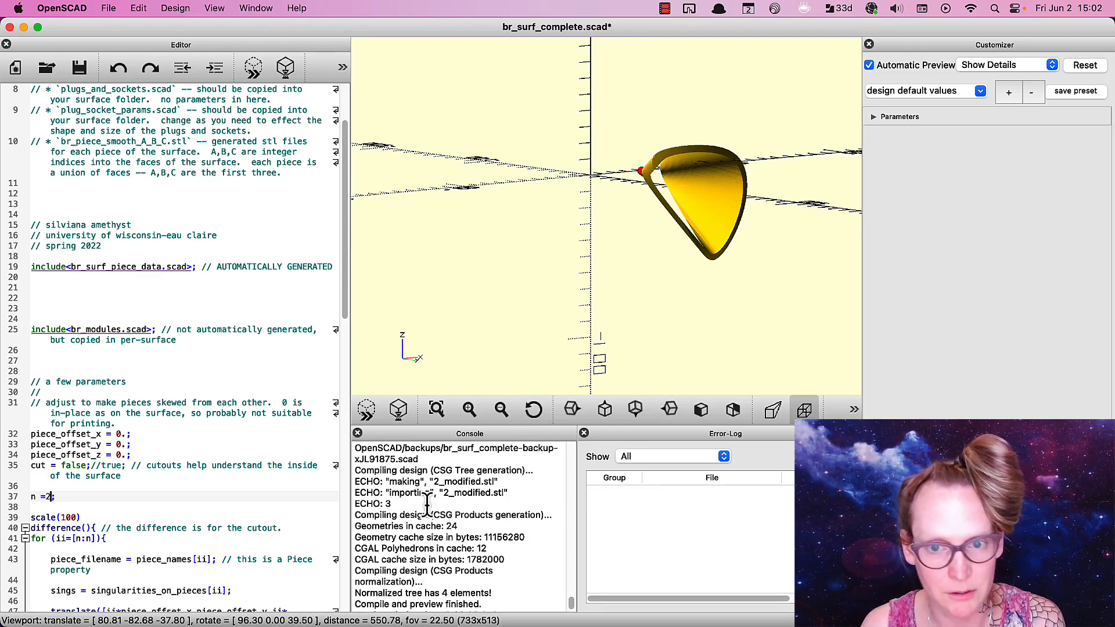
Set n to 0 and examine that piece from several angles.
left_click_drag(764, 204, 688, 214)
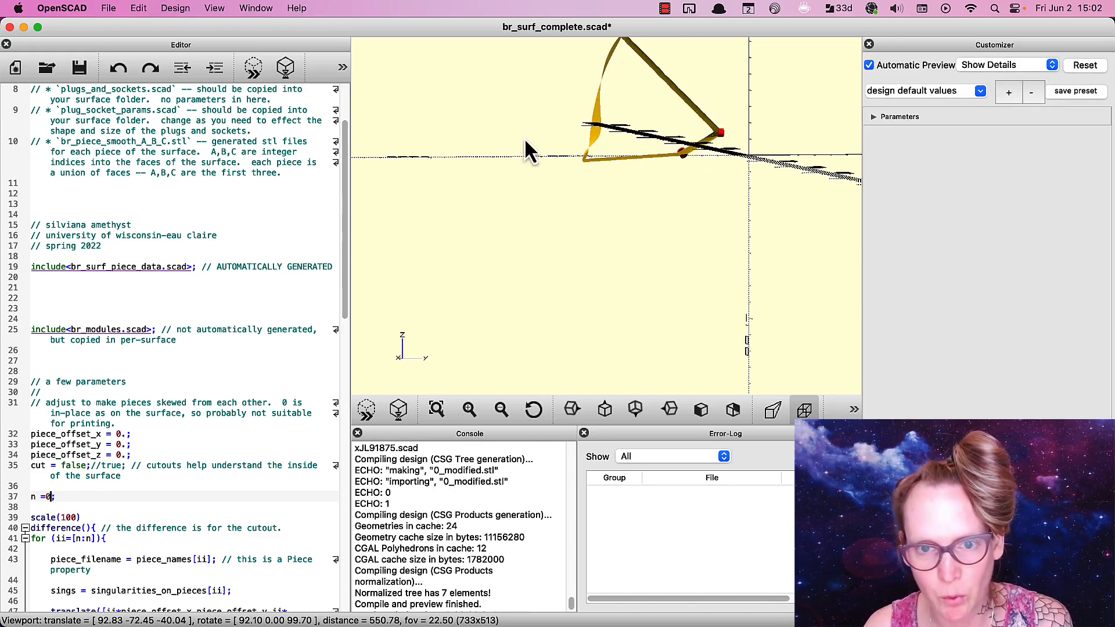
right_click_drag(625, 148, 615, 167)
left_click_drag(587, 182, 618, 187)
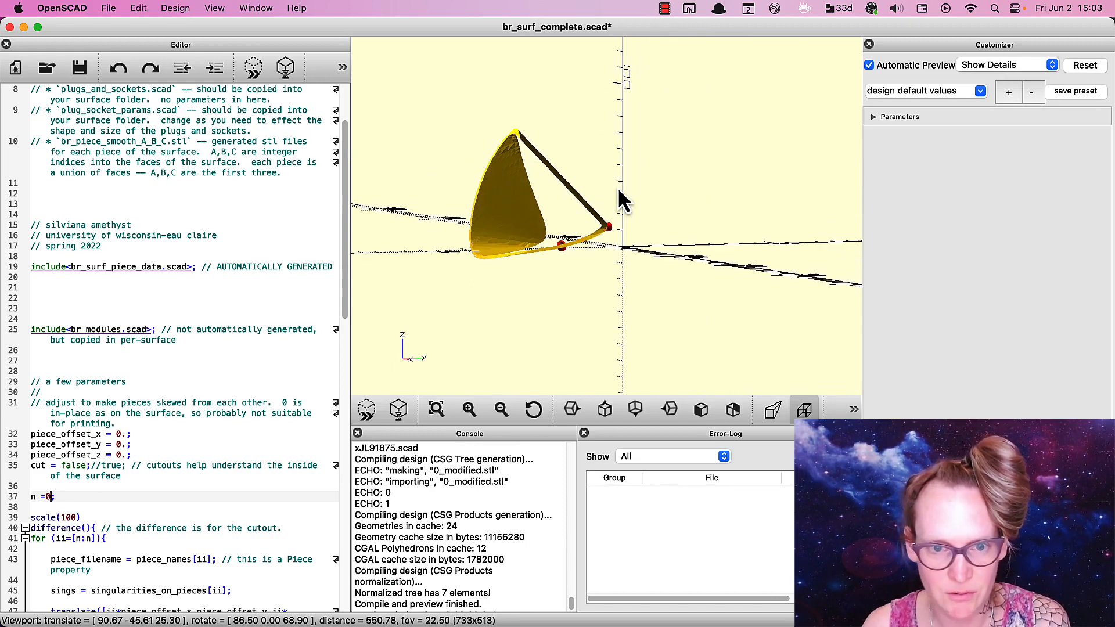
mouse_move(617, 187)
right_mouse_down()
mouse_move(607, 208)
mouse_move(604, 190)
right_mouse_up()
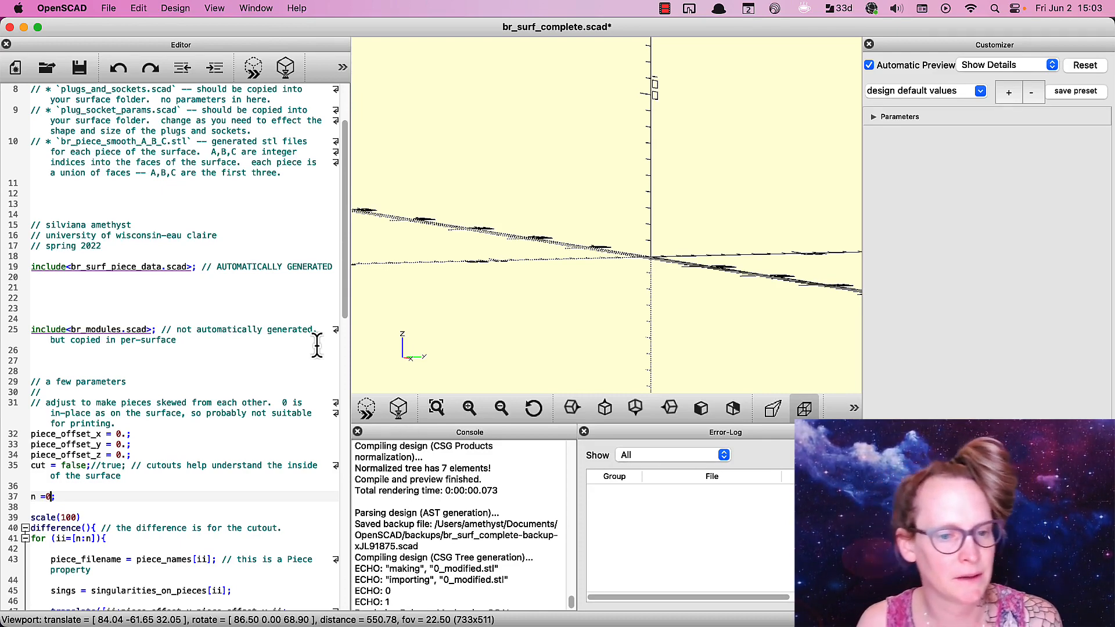
Switch to the Grasshopper definition json2gh and examine the components that process the face input files.
key("super+Tab")
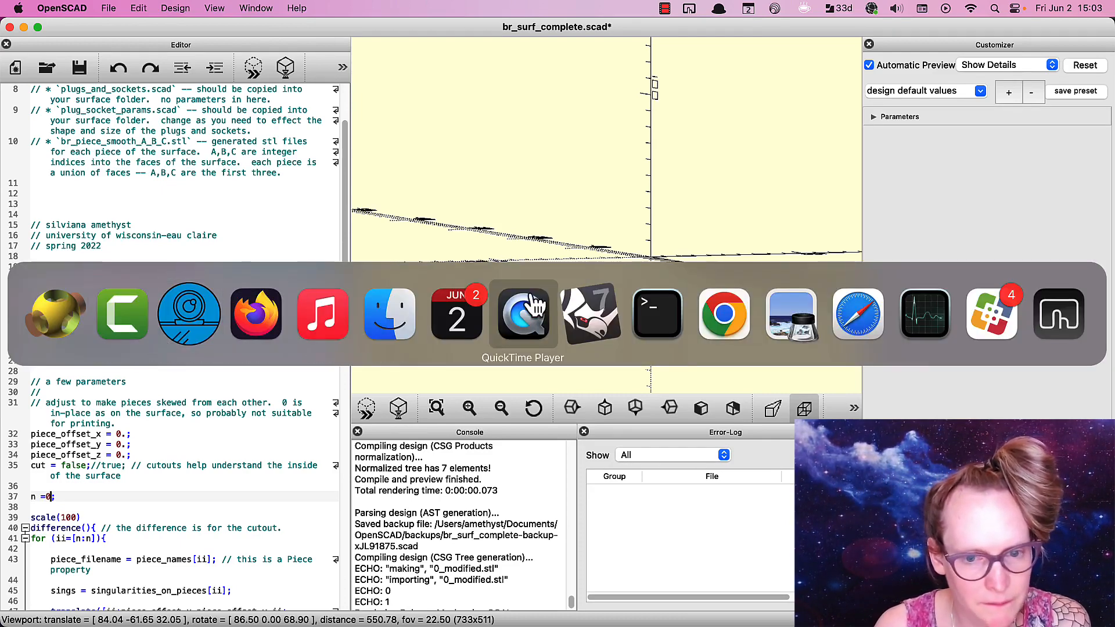
left_click(586, 323)
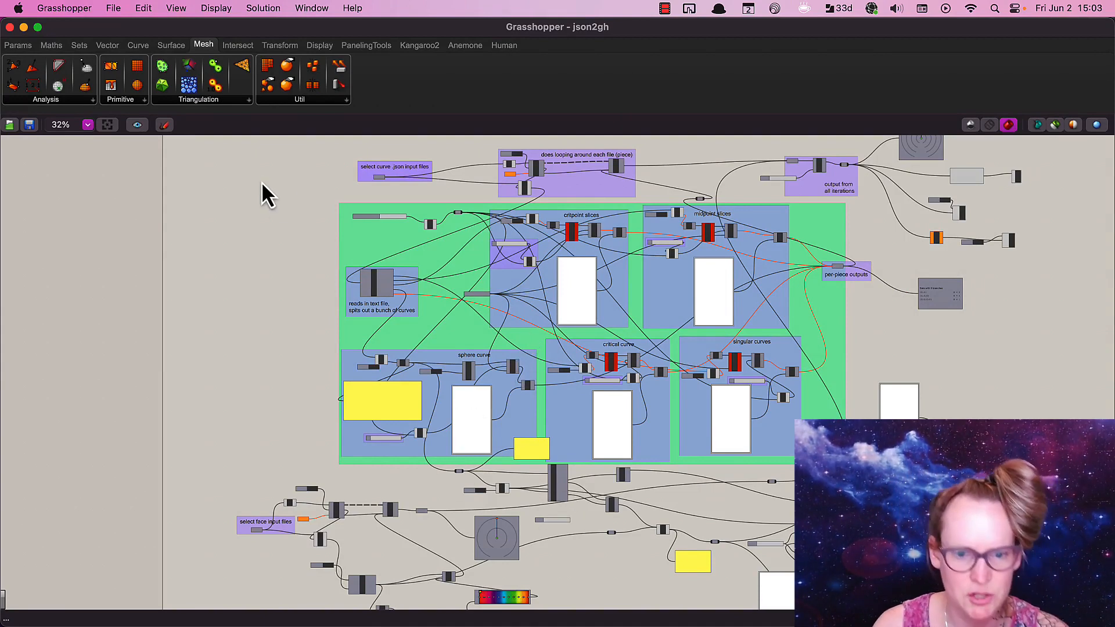
left_click_drag(279, 139, 260, 274)
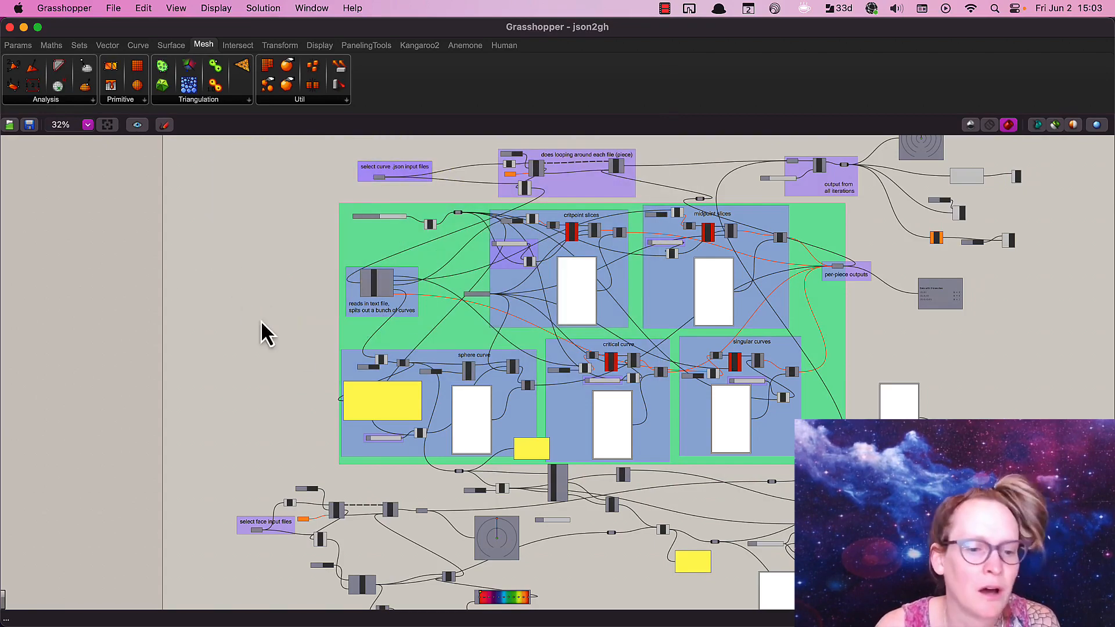
right_click_drag(261, 322, 299, 214)
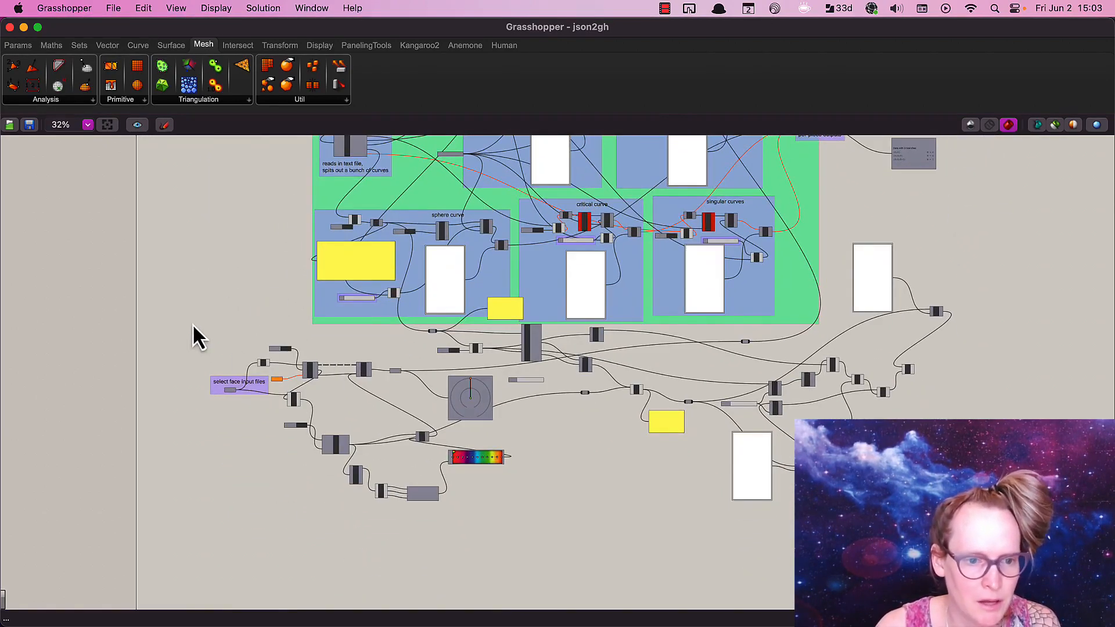
left_click_drag(187, 323, 950, 516)
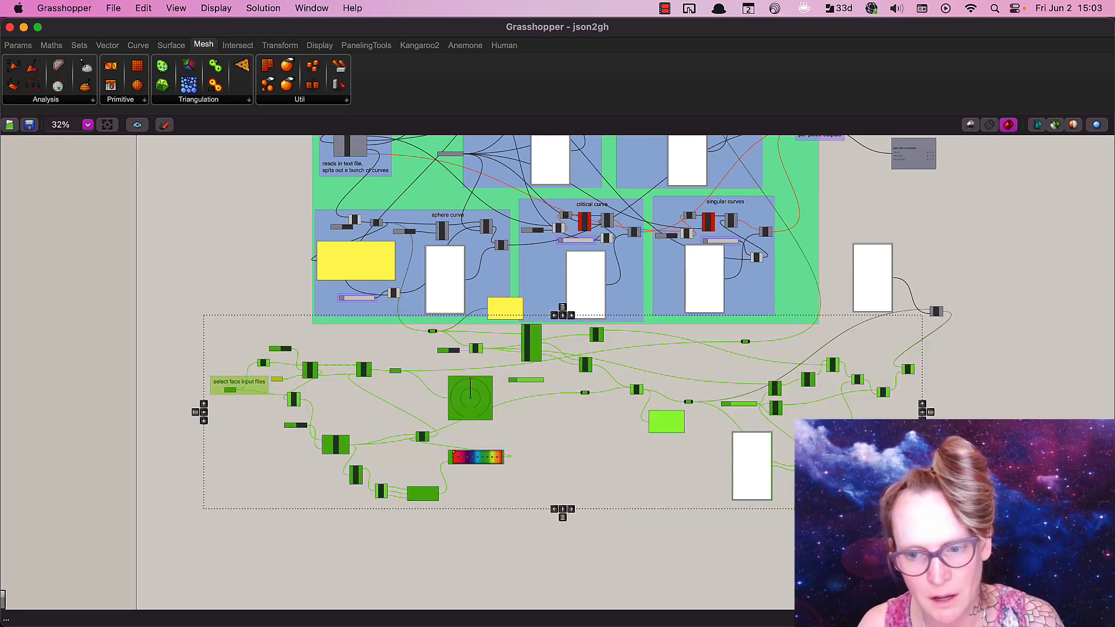
left_click(950, 516)
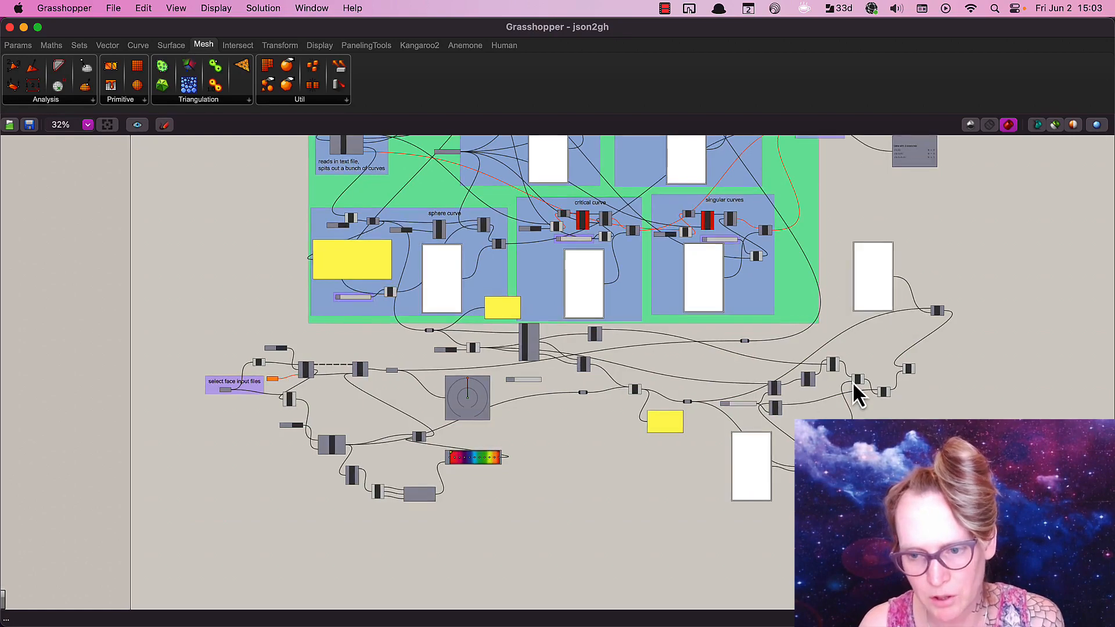
Examine the welding, scaling and moving components that build the offset mesh from the triangulated faces.
scroll(852, 382, "up", 2)
scroll(832, 397, "up", 1)
scroll(831, 398, "up", 2)
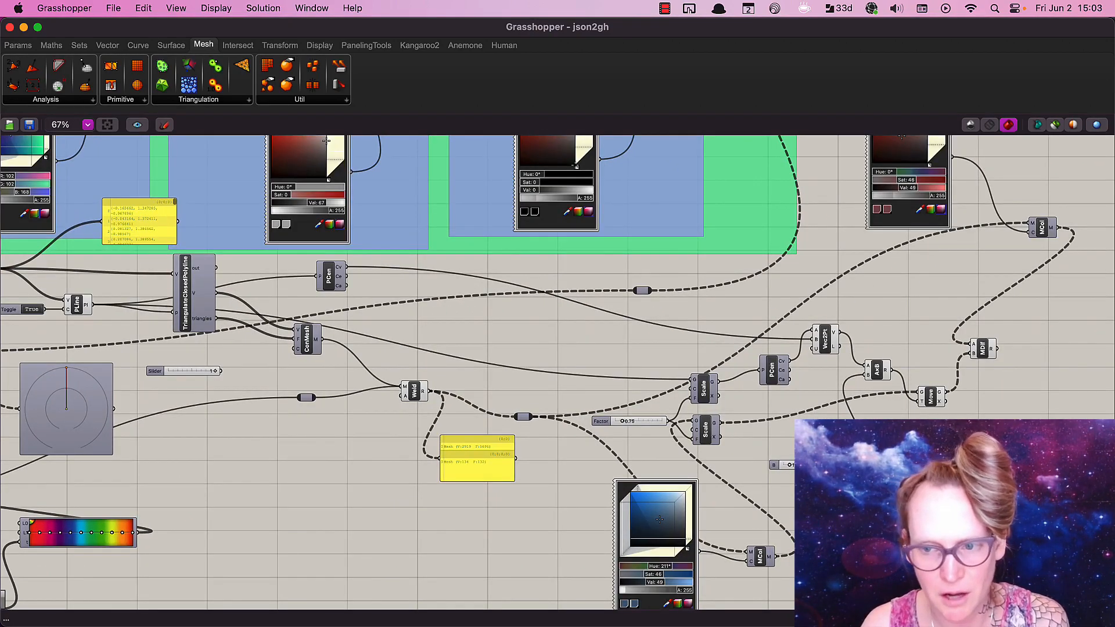
right_click_drag(824, 434, 770, 391)
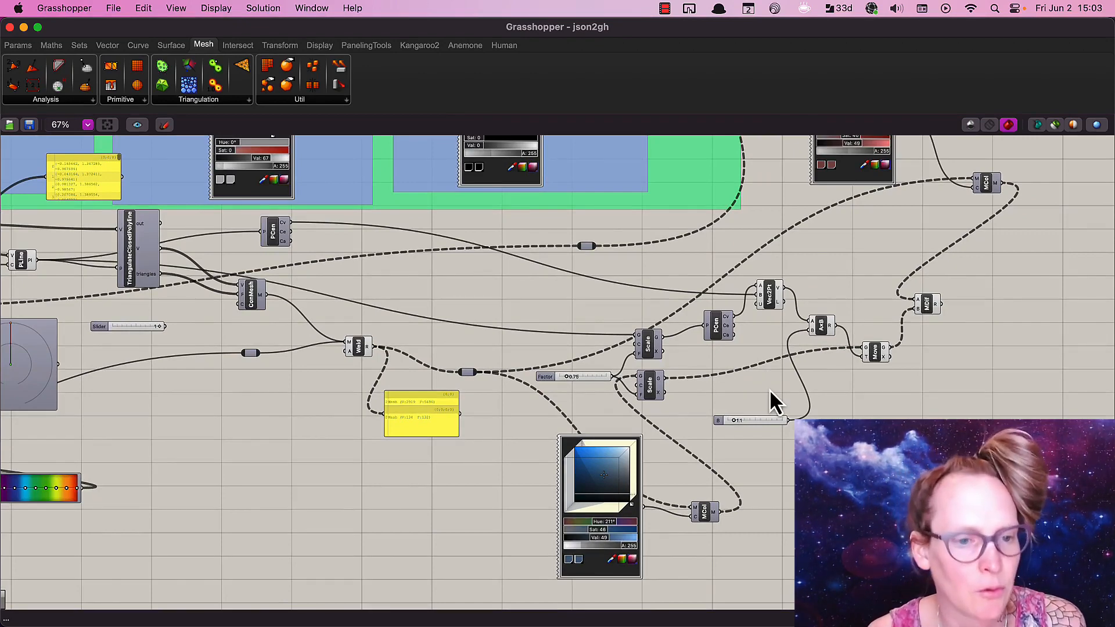
Minimize the Grasshopper window to show the Rhino model, and examine the red and blue cone meshes from the side and from below.
key("super+Tab")
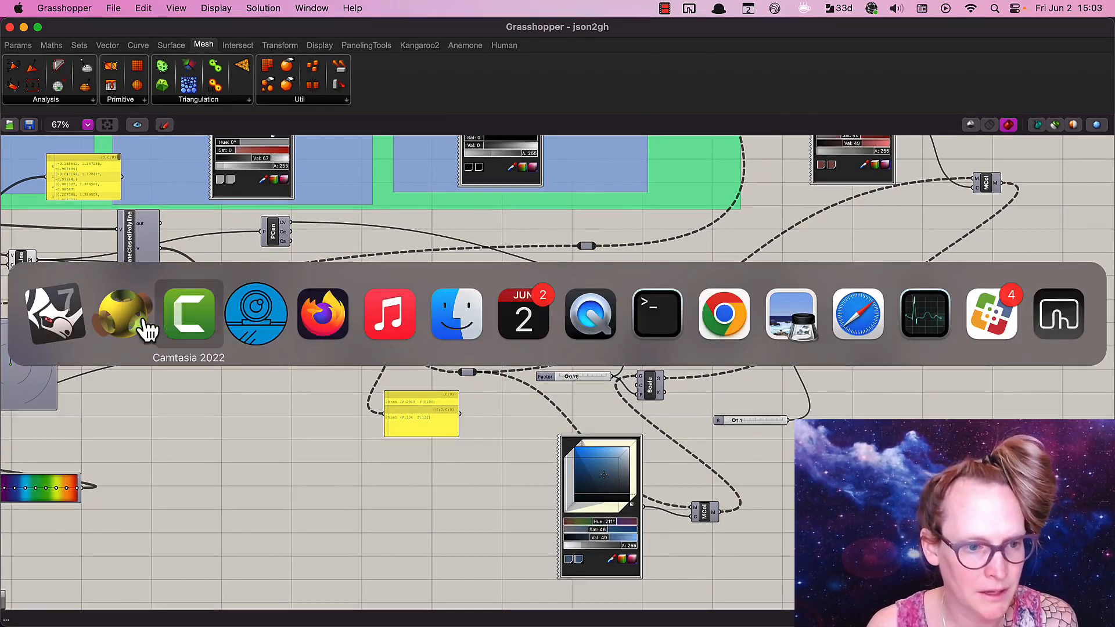
key("Escape")
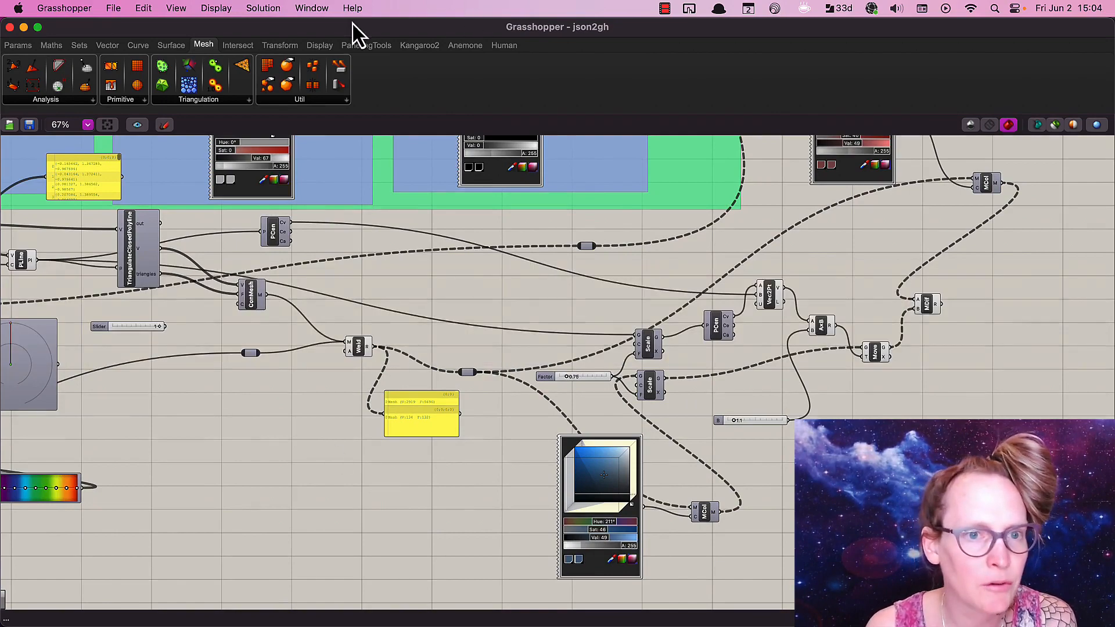
left_click(23, 27)
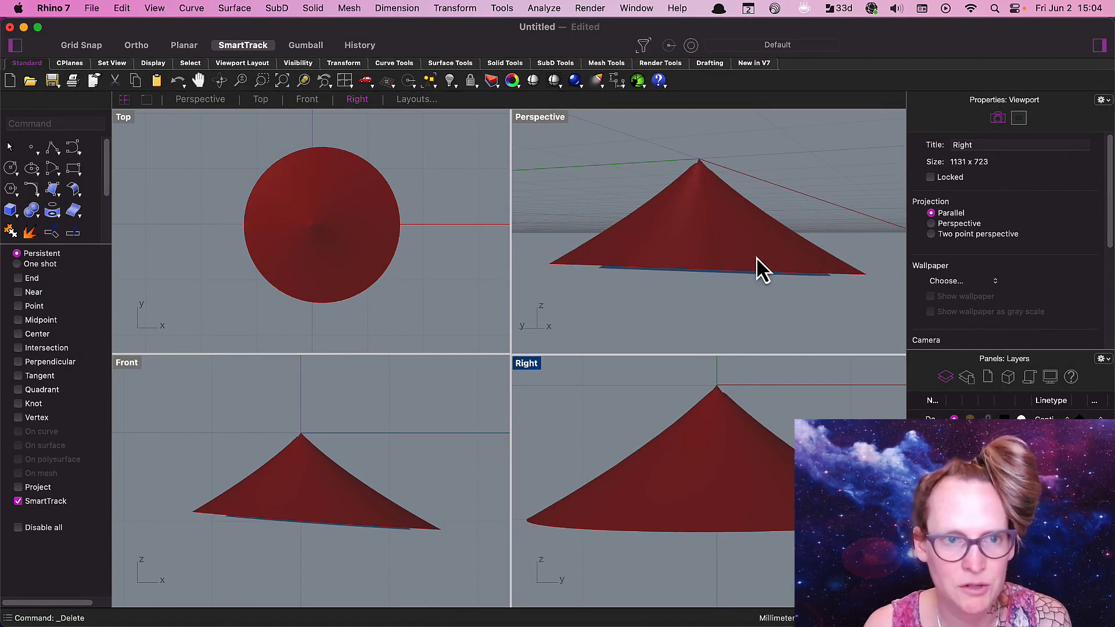
right_click_drag(748, 267, 581, 259)
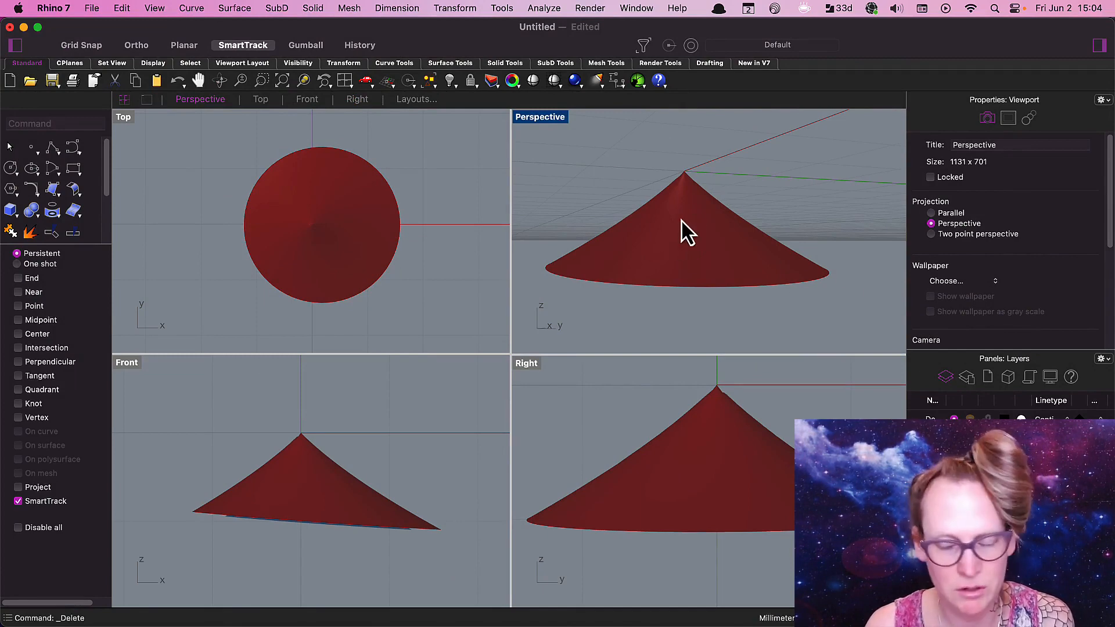
mouse_move(687, 232)
right_mouse_down()
mouse_move(694, 222)
mouse_move(683, 232)
right_mouse_up()
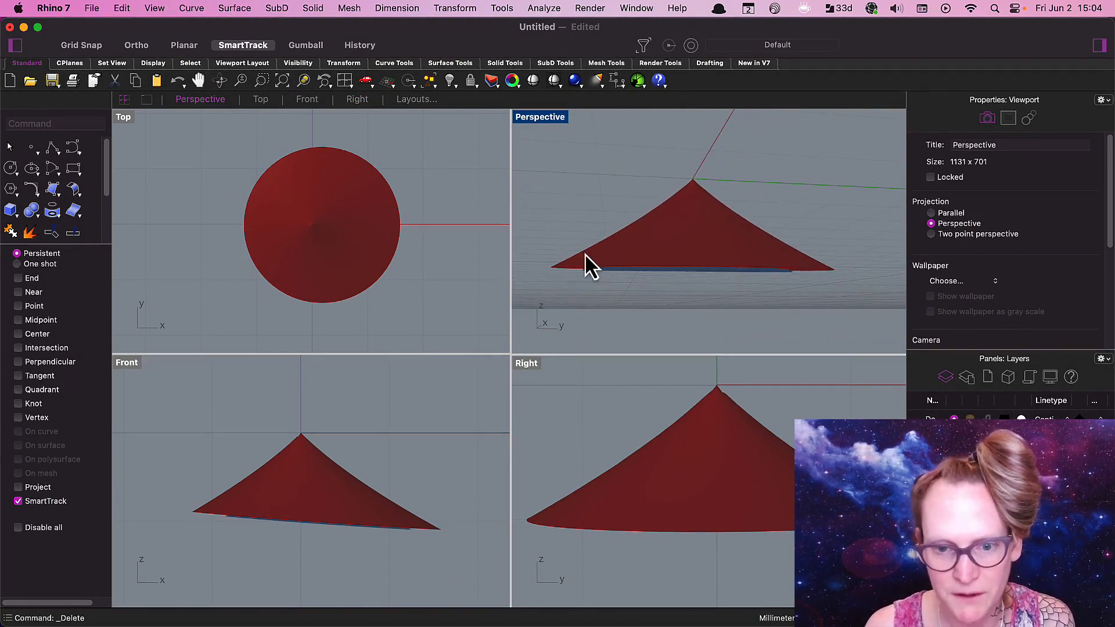
right_click_drag(814, 271, 728, 223)
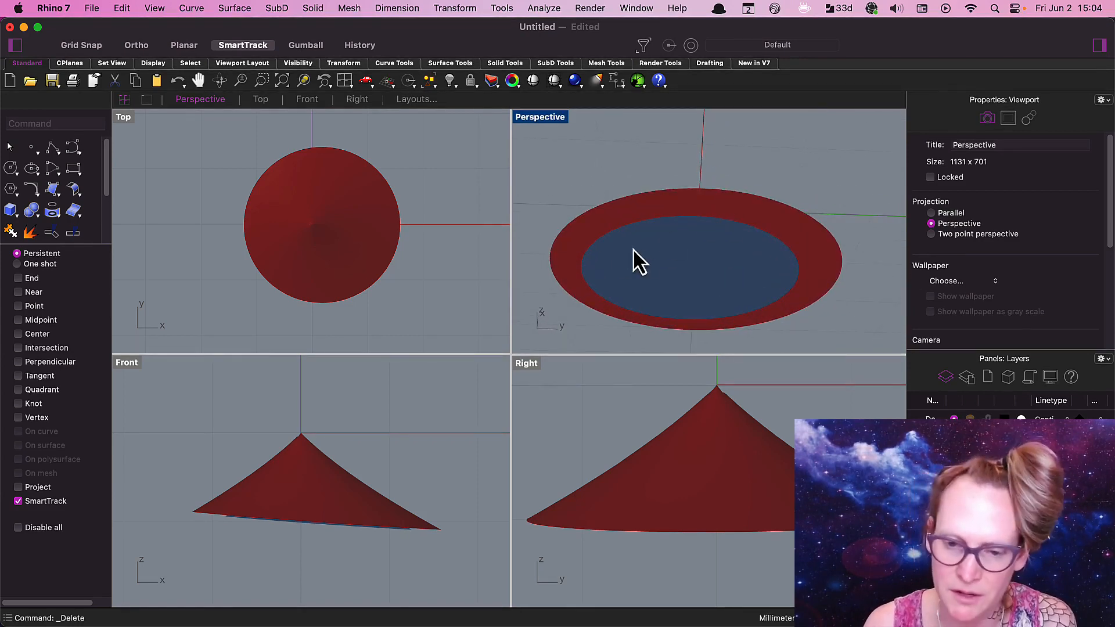
right_click_drag(655, 235, 672, 297)
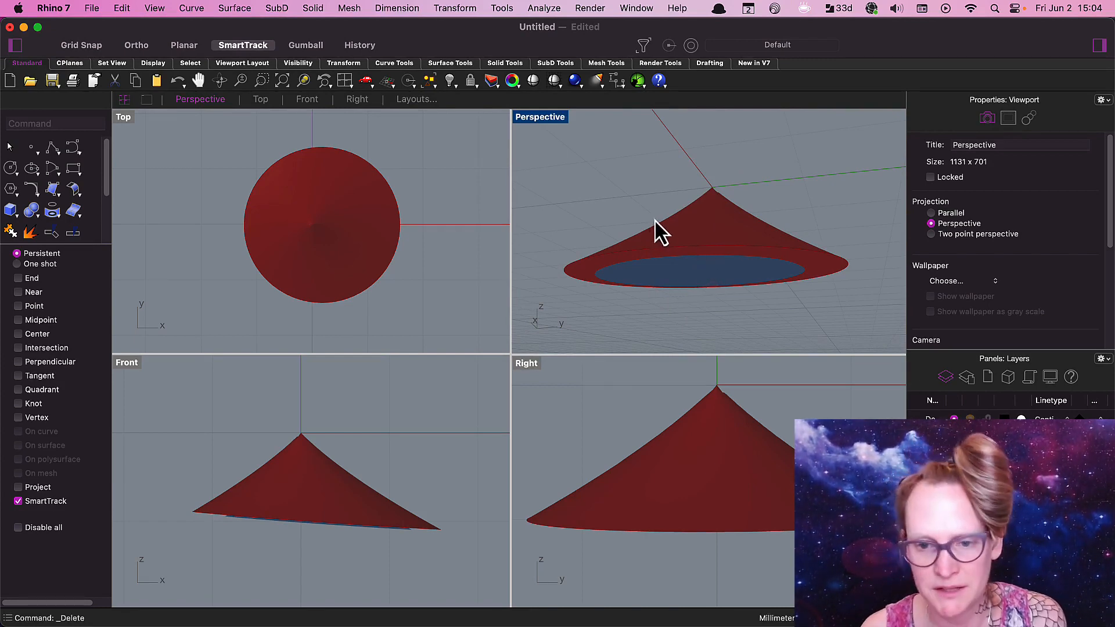
Set the perspective viewport's display mode to Shaded and view the offset between the red and blue meshes from the side.
mouse_move(700, 212)
right_mouse_down()
mouse_move(689, 226)
mouse_move(715, 224)
right_mouse_up()
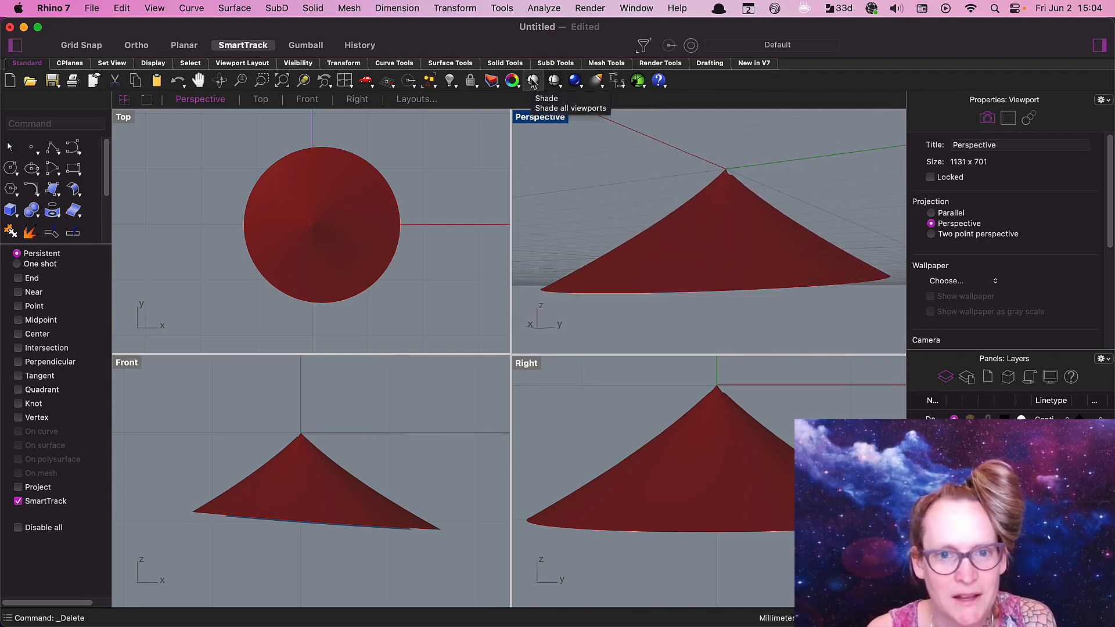
left_click(555, 82)
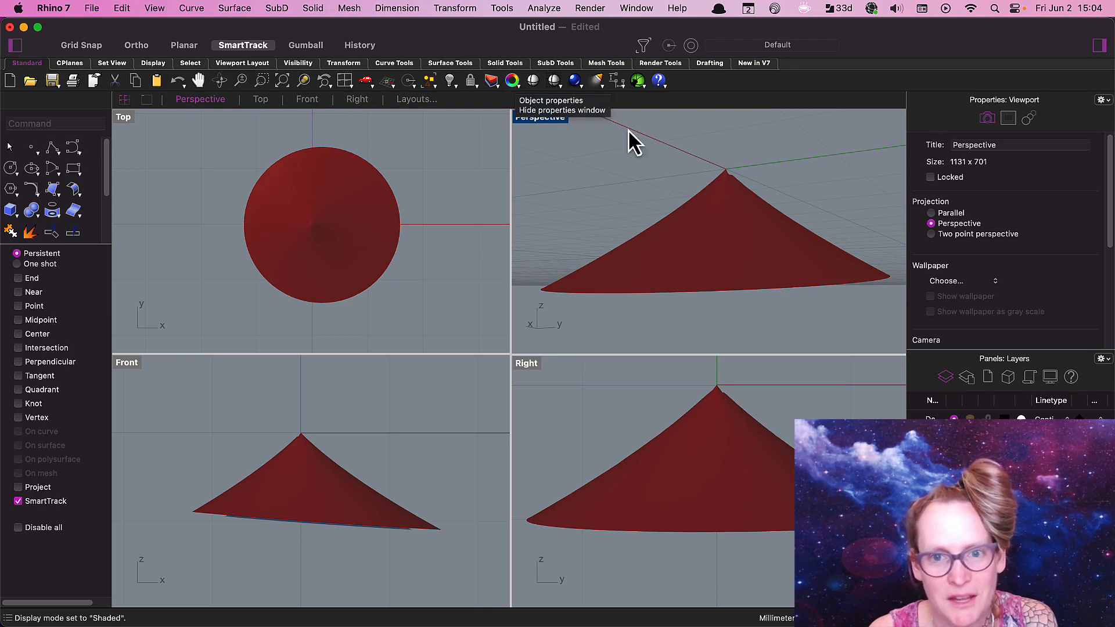
right_click_drag(705, 286, 627, 273)
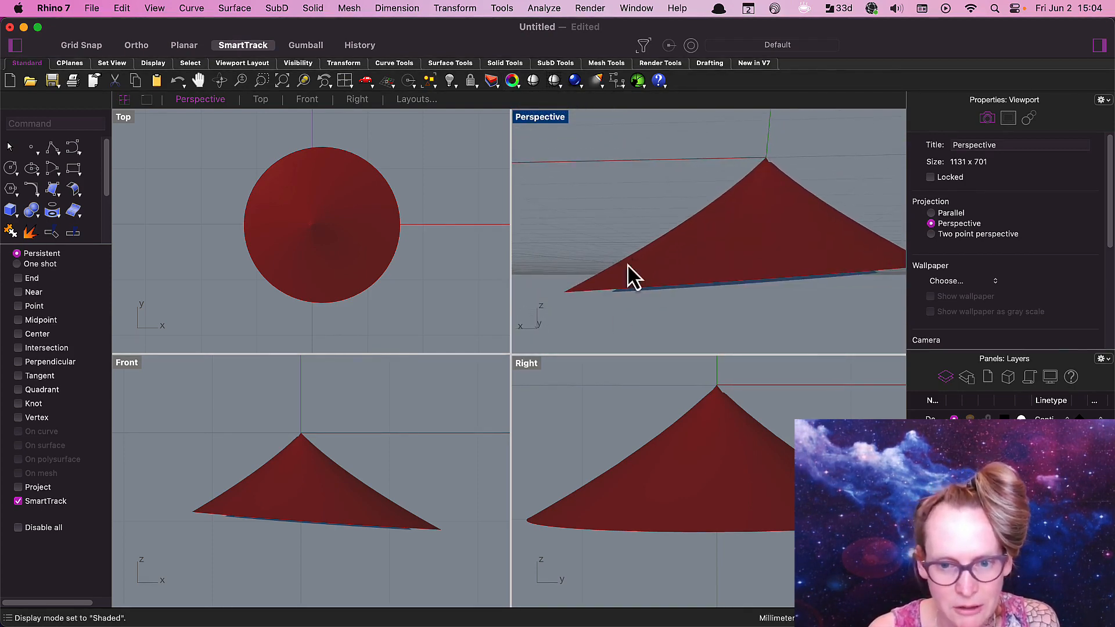
Bring the Grasshopper json2gh definition back to the front.
key("super+Tab")
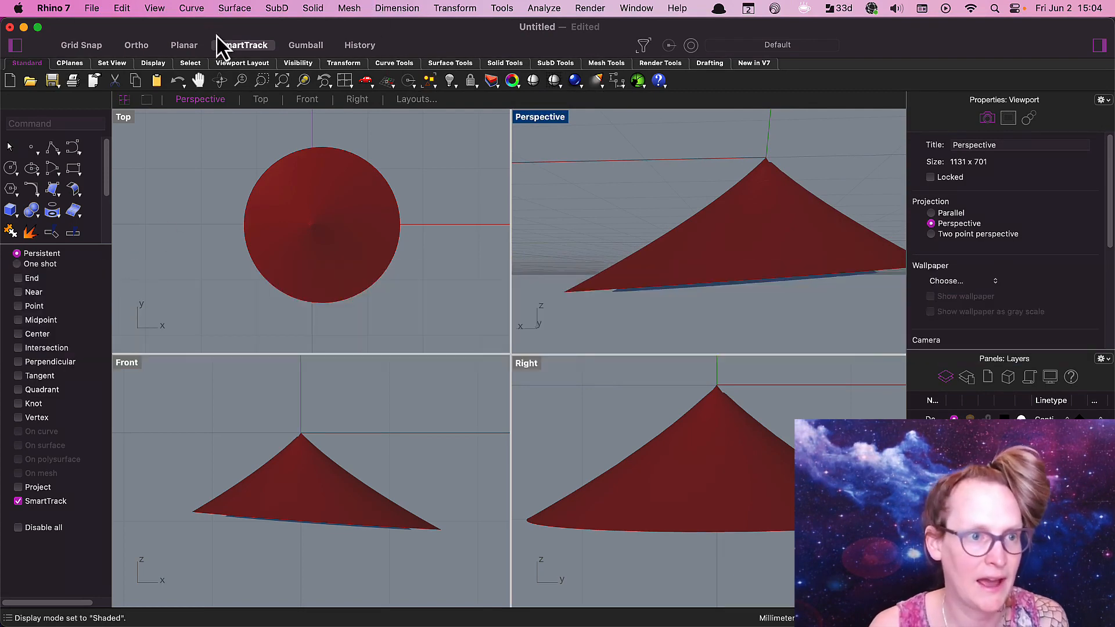
key("super+Tab")
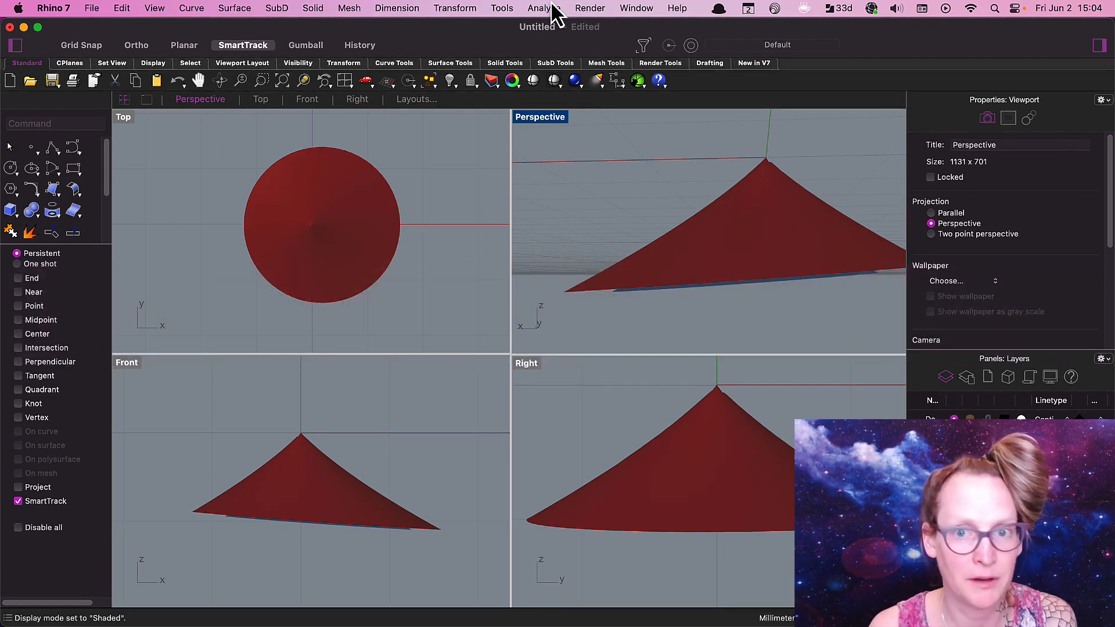
left_click(636, 8)
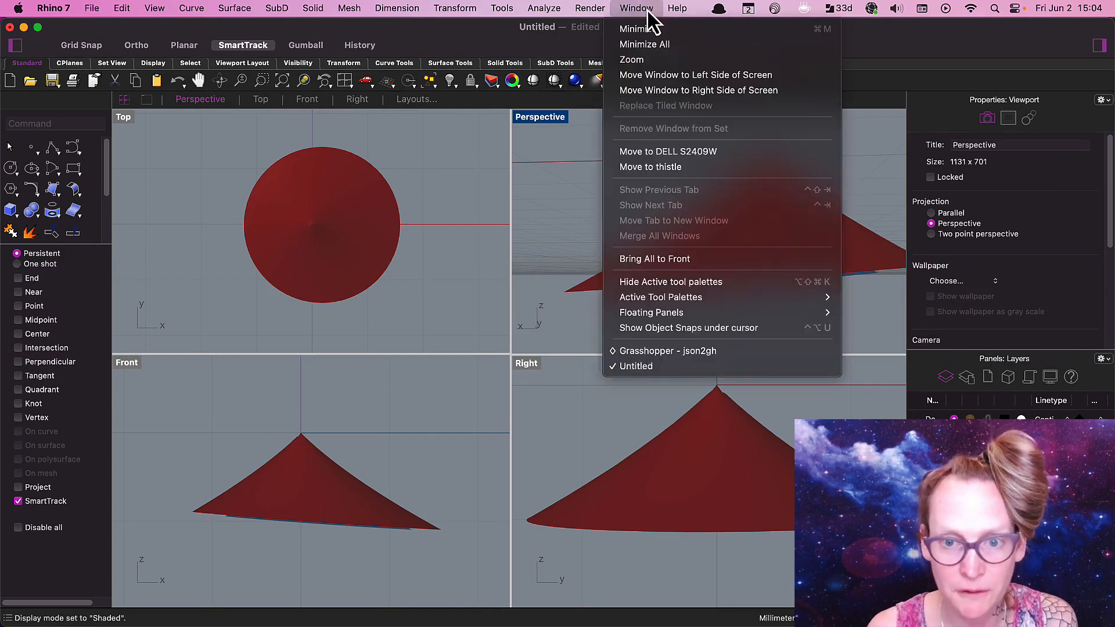
left_click(662, 352)
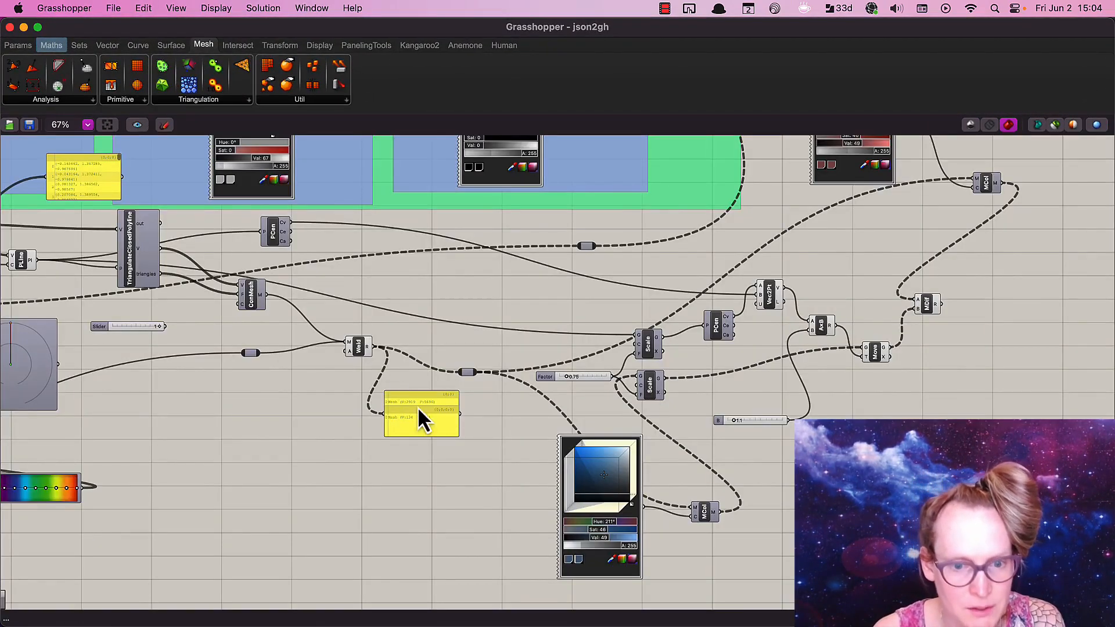
Trace the Grasshopper wires from the welded mesh back to the sphere curve group and the Python component that reads the text file.
right_click_drag(366, 303, 538, 401)
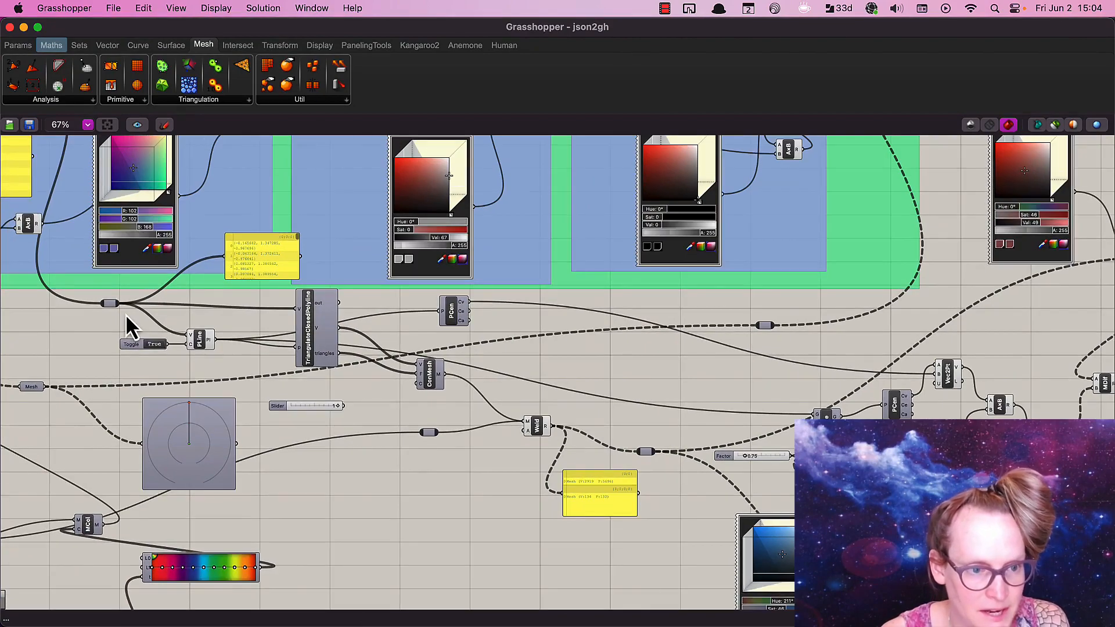
right_click_drag(95, 355, 528, 479)
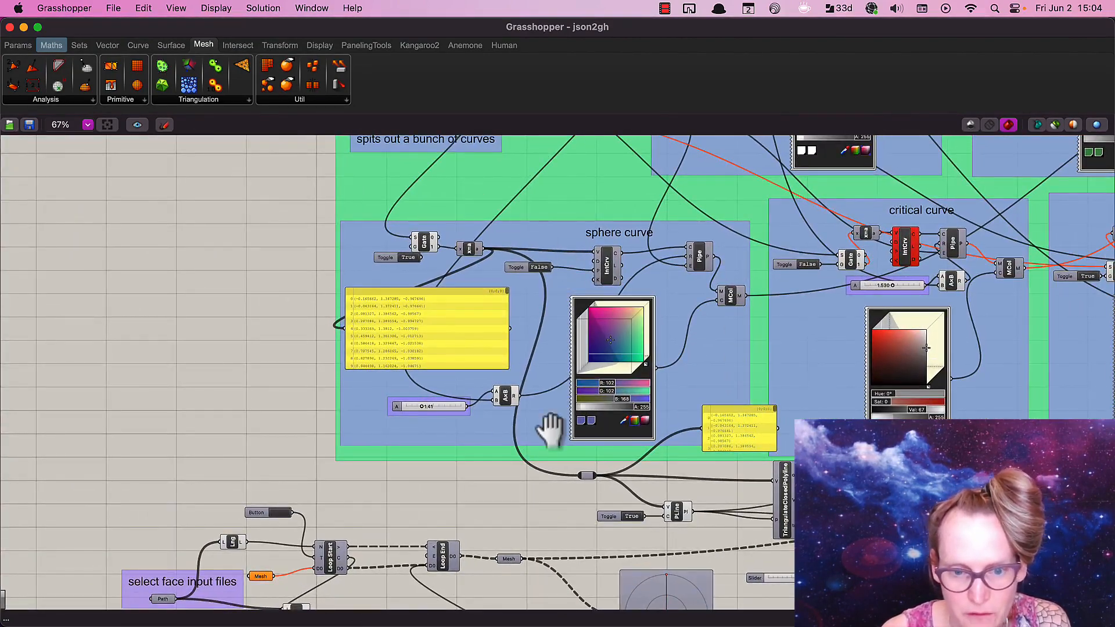
right_click_drag(328, 193, 316, 371)
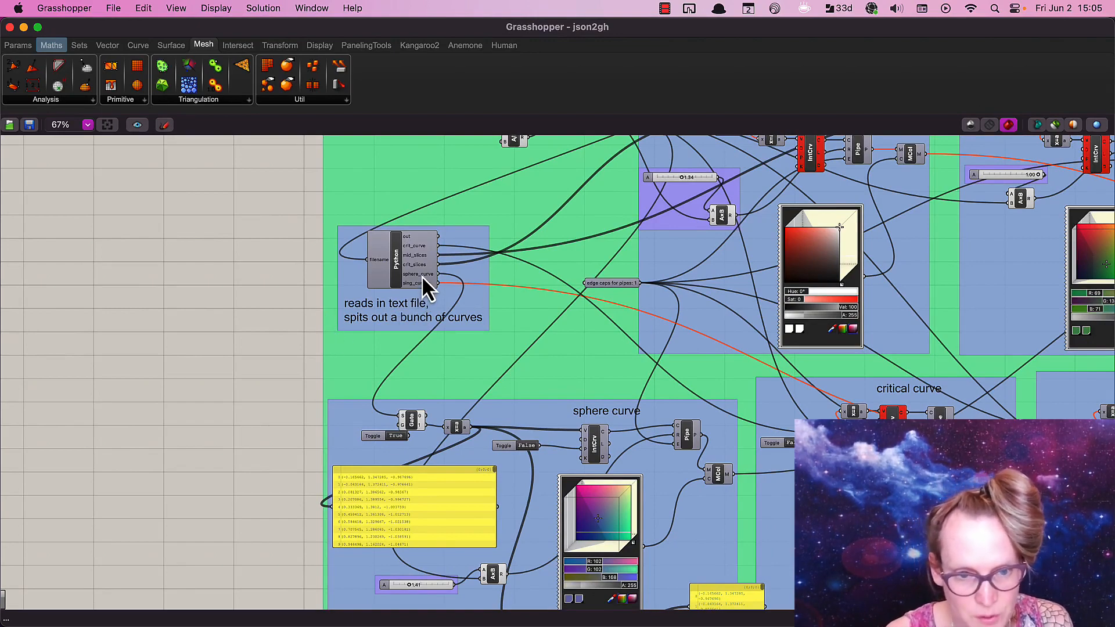
right_click_drag(194, 454, 169, 336)
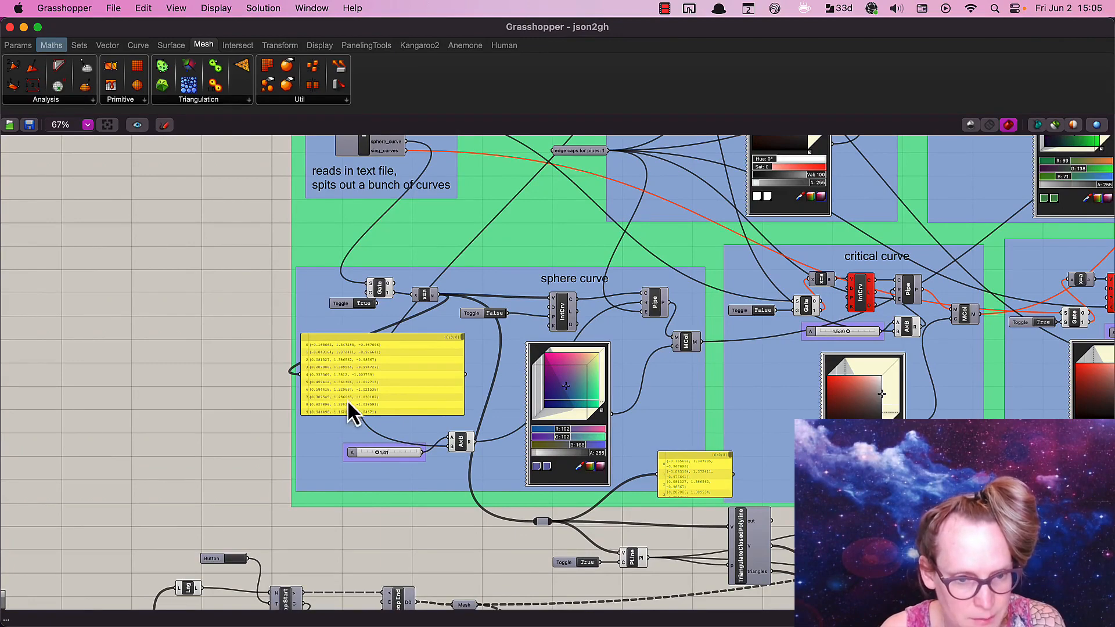
right_click_drag(500, 556, 405, 266)
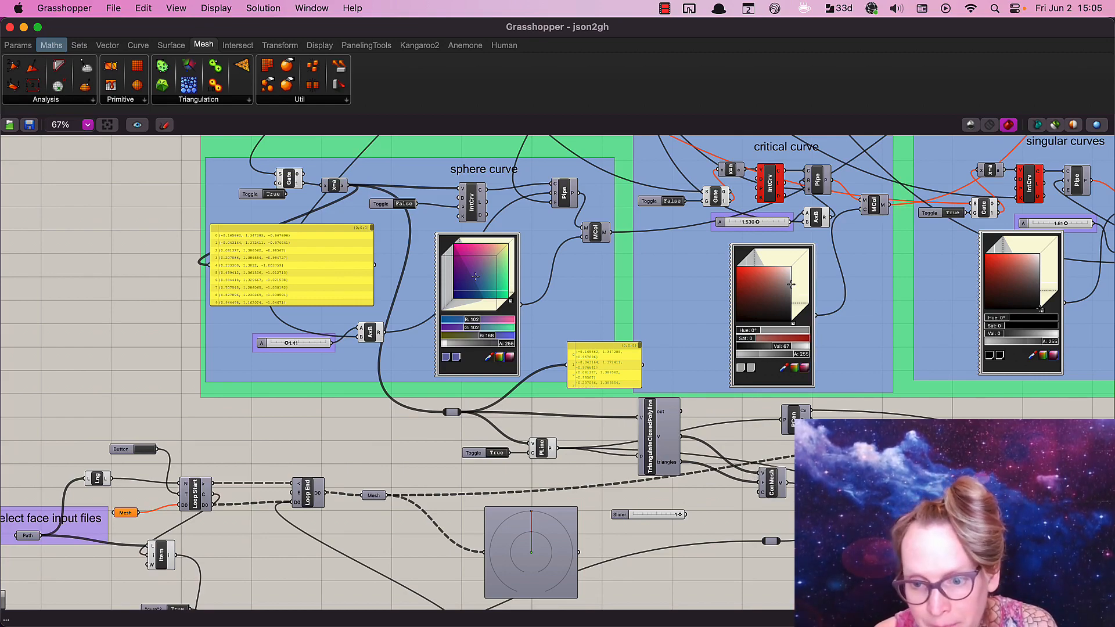
scroll(558, 373, "right", 3)
scroll(558, 373, "down", 1)
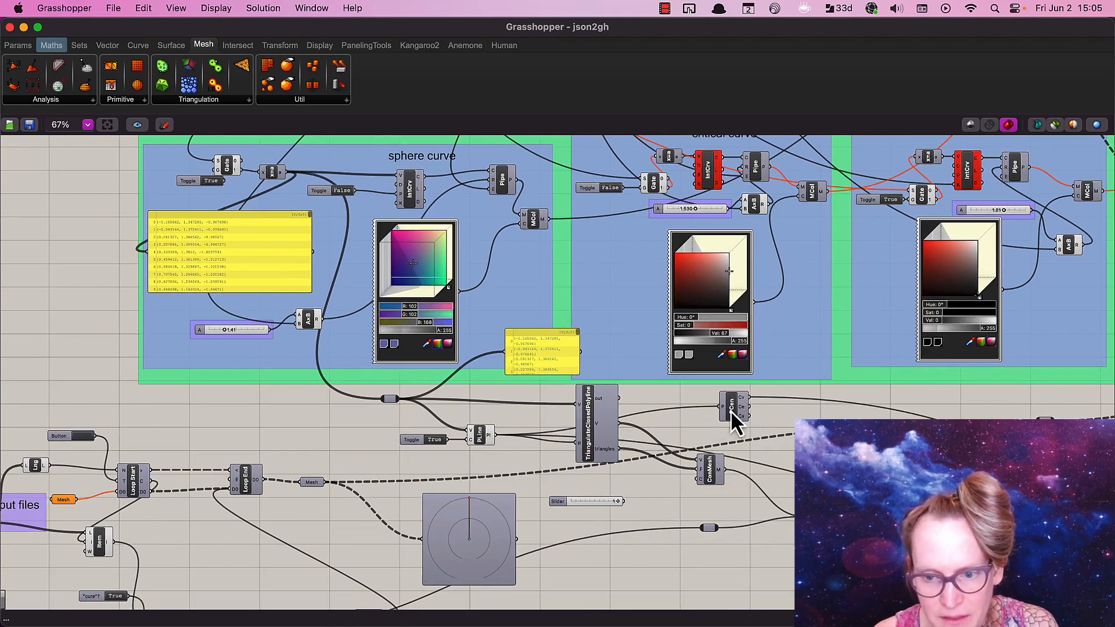
Turn on the preview of the TriangulateClosedPolyline component and minimize the Grasshopper window to reveal the Rhino model.
right_click(594, 428)
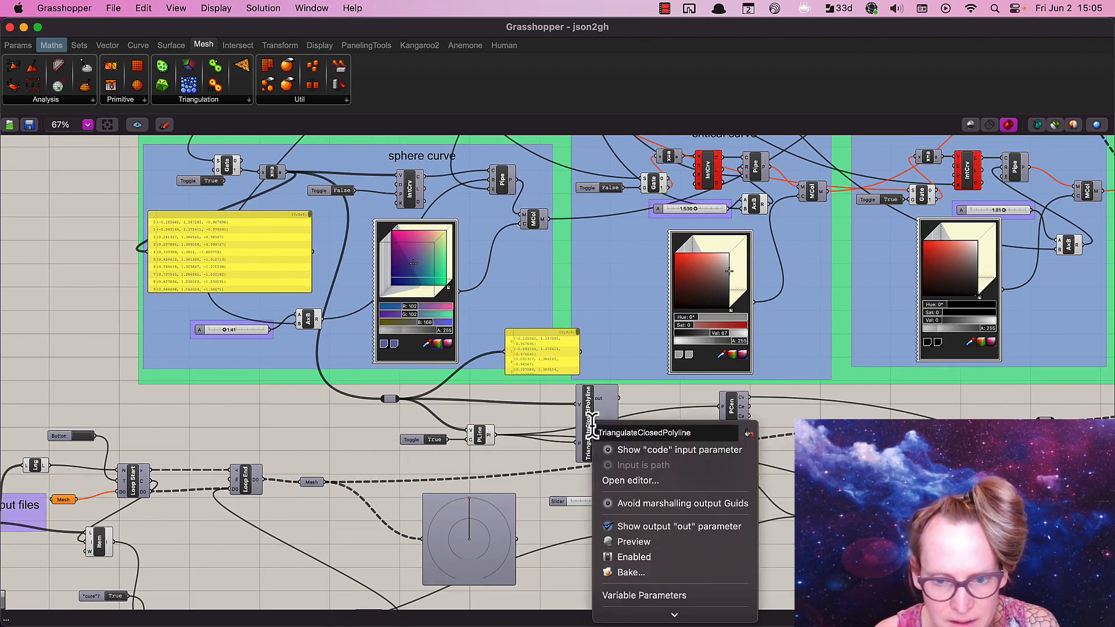
left_click(633, 543)
left_click(312, 8)
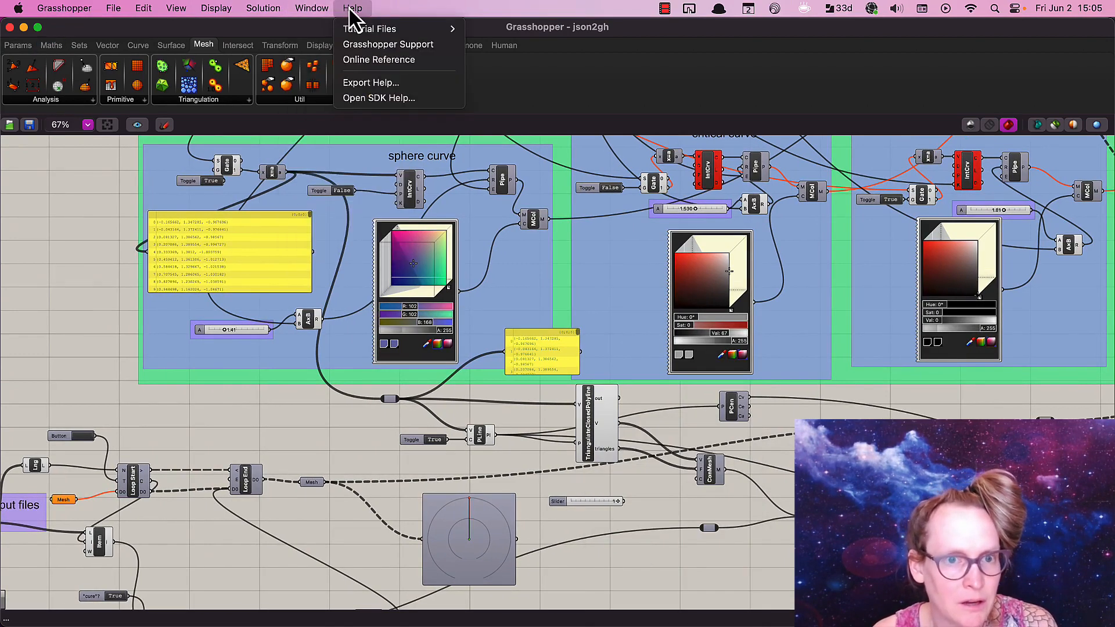
left_click(320, 11)
key("super+Tab")
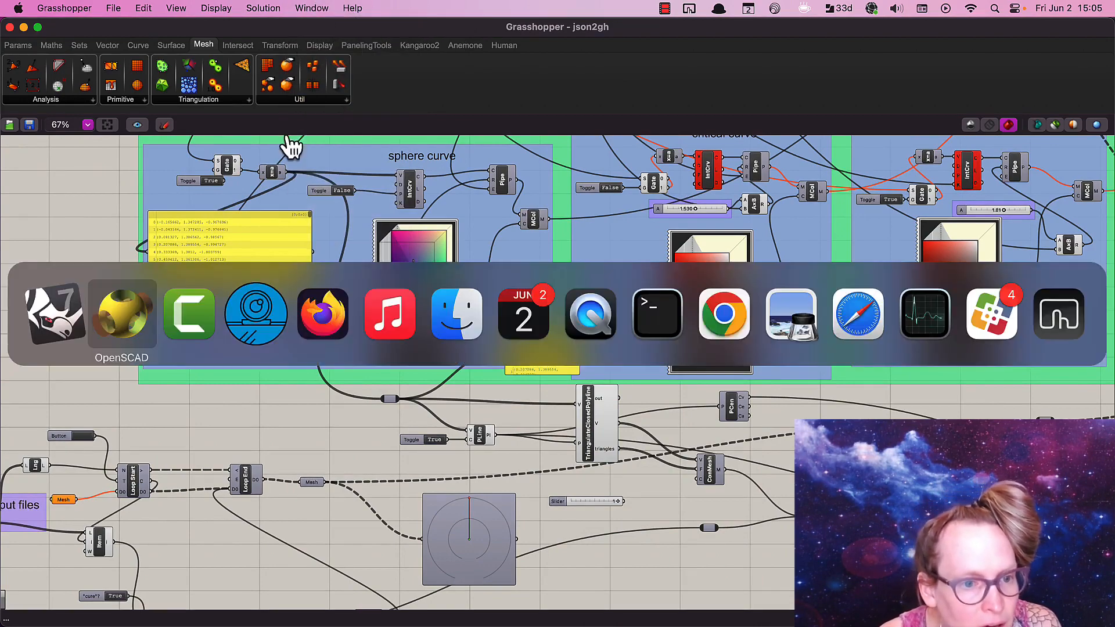
left_click(23, 28)
Examine the previewed vertices along the cone mesh's rim from below and from the side in the perspective viewport.
right_click_drag(697, 328, 752, 294)
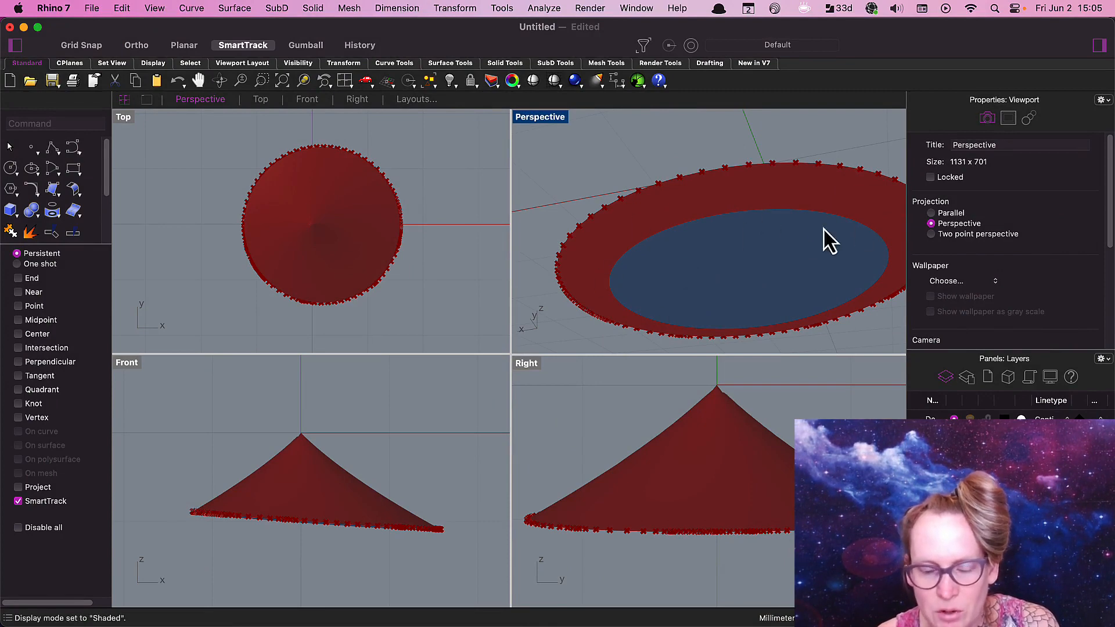
right_click_drag(602, 180, 569, 224)
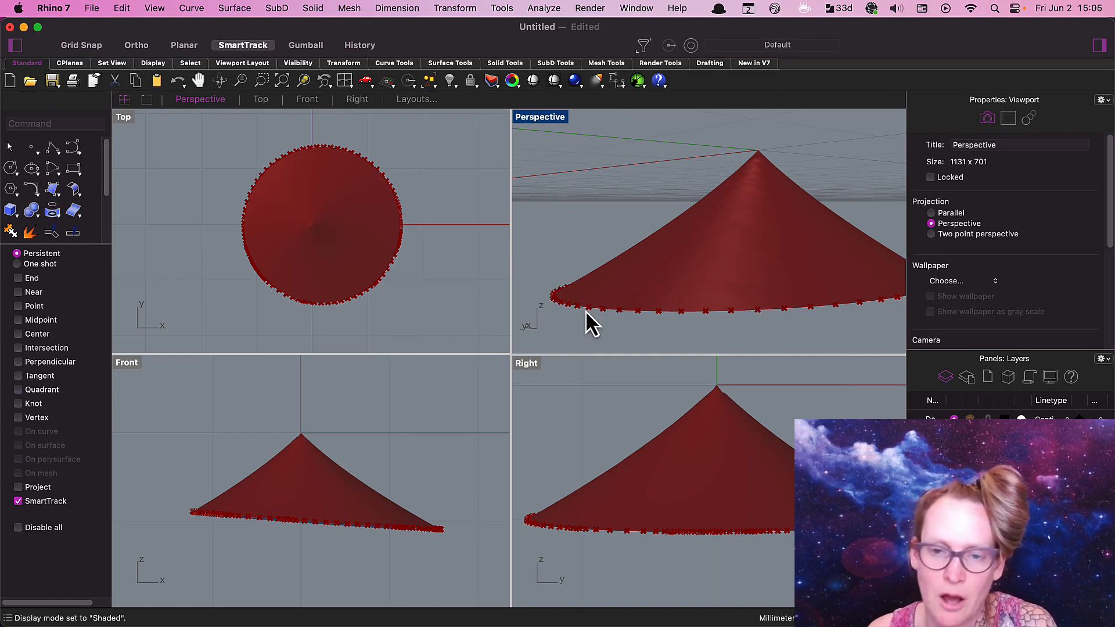
right_click_drag(713, 273, 672, 273)
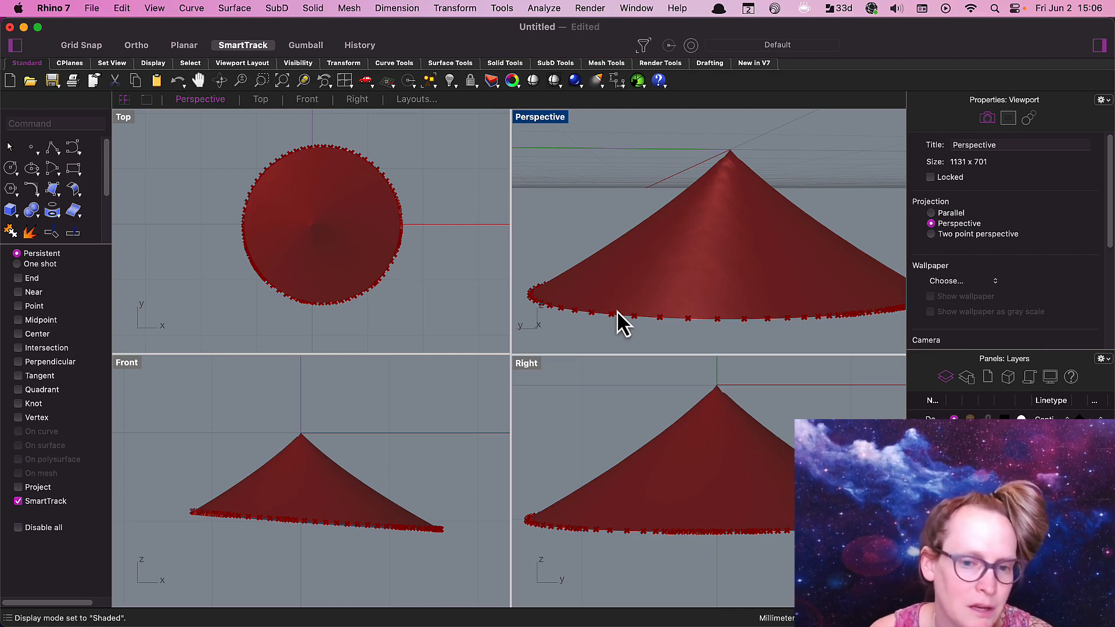
Restore the Grasshopper json2gh definition in front of the Rhino model.
key("super+Tab")
key("Escape")
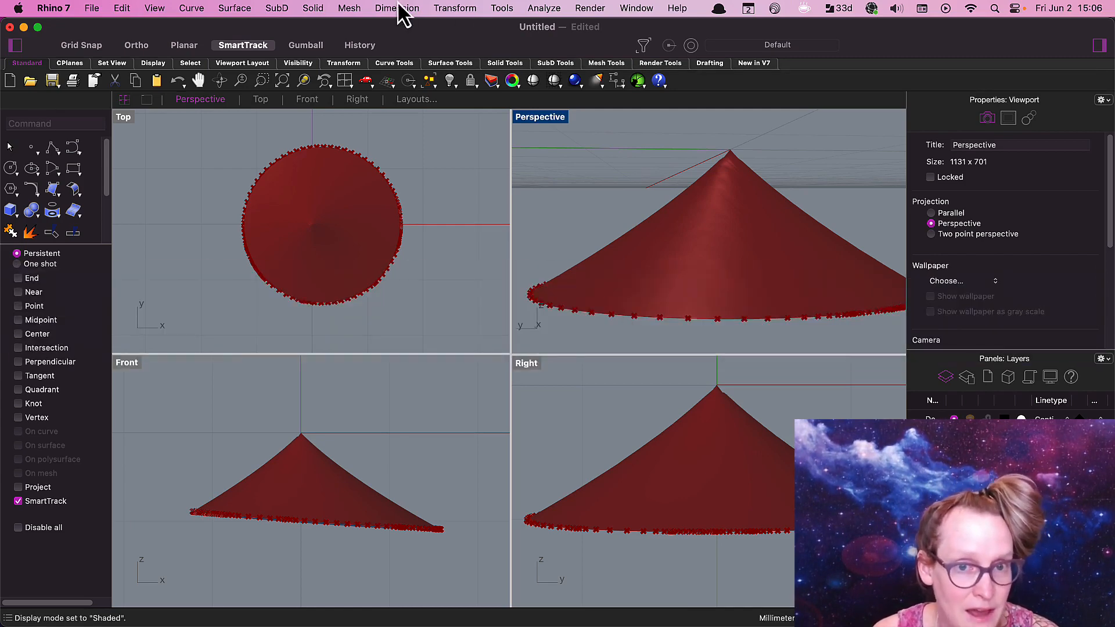
left_click(638, 9)
left_click(679, 356)
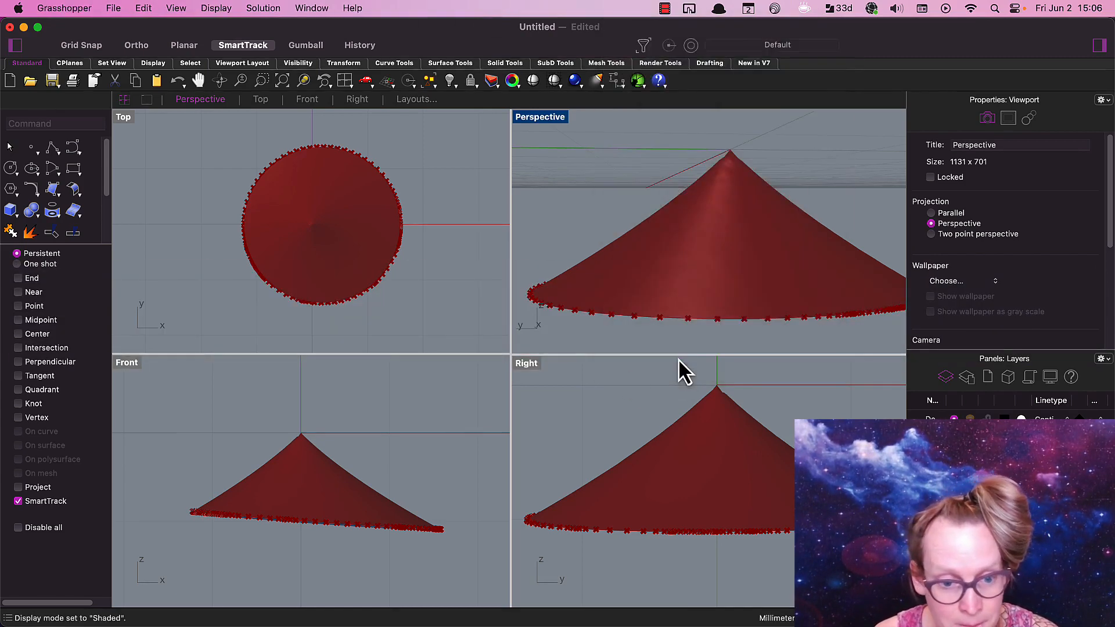
Examine the loop that takes the selected face input files through the STL reader and mesh colouring components.
scroll(328, 386, "down", 5)
scroll(327, 386, "left", 5)
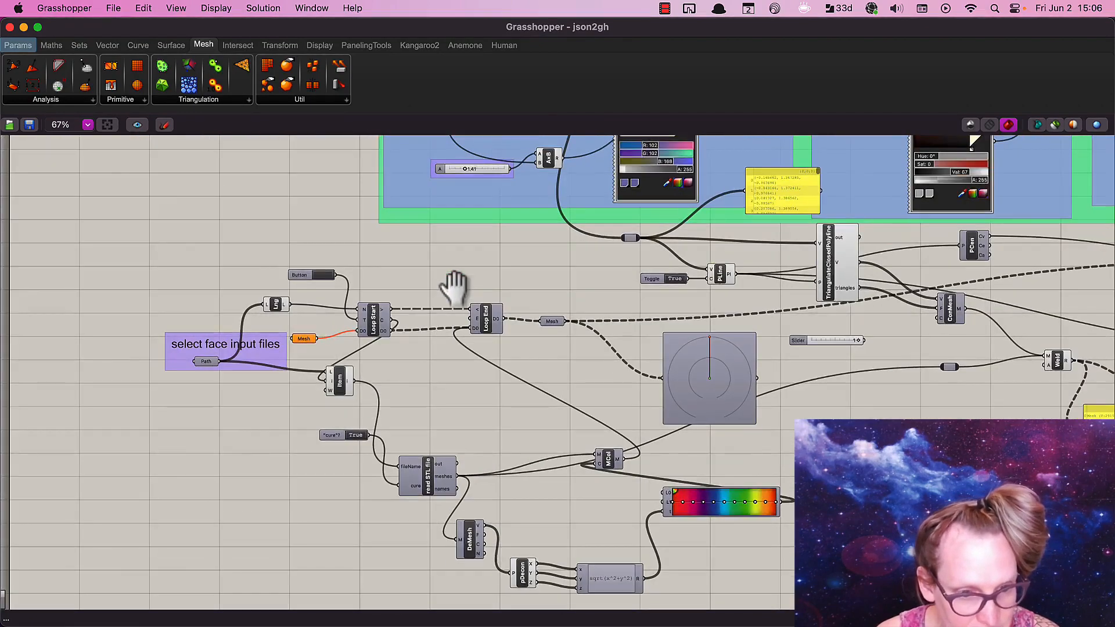
scroll(425, 472, "down", 2)
scroll(438, 437, "up", 3)
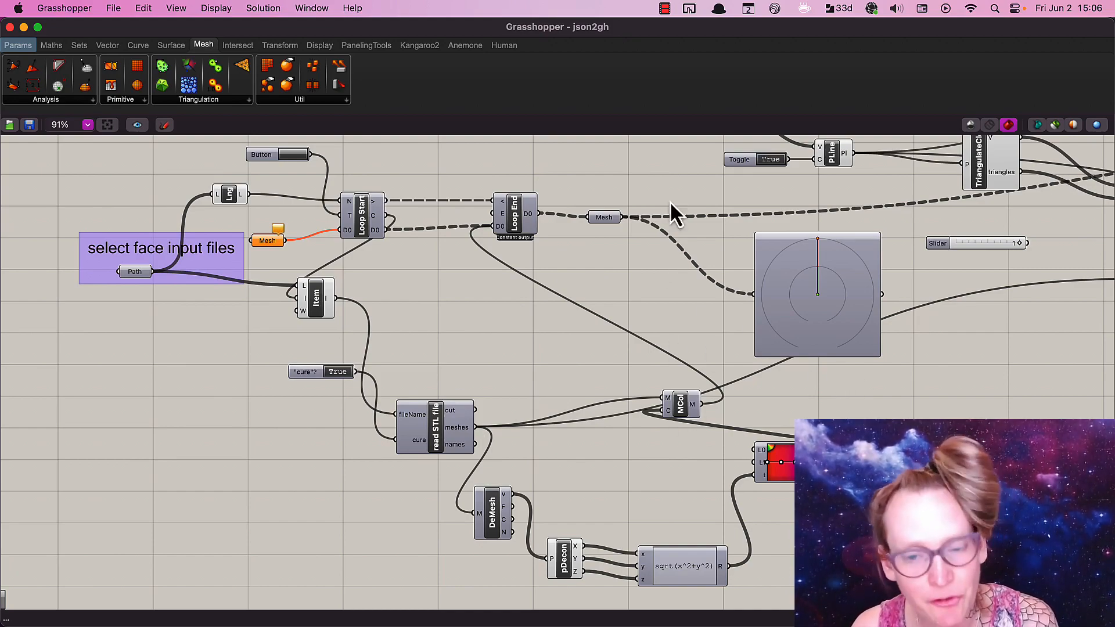
Examine the Python component that reads in the text file and its curve outputs feeding the sphere curve group.
right_click_drag(672, 217, 604, 476)
right_click_drag(229, 191, 186, 429)
right_click_drag(198, 302, 77, 485)
scroll(388, 250, "down", 1)
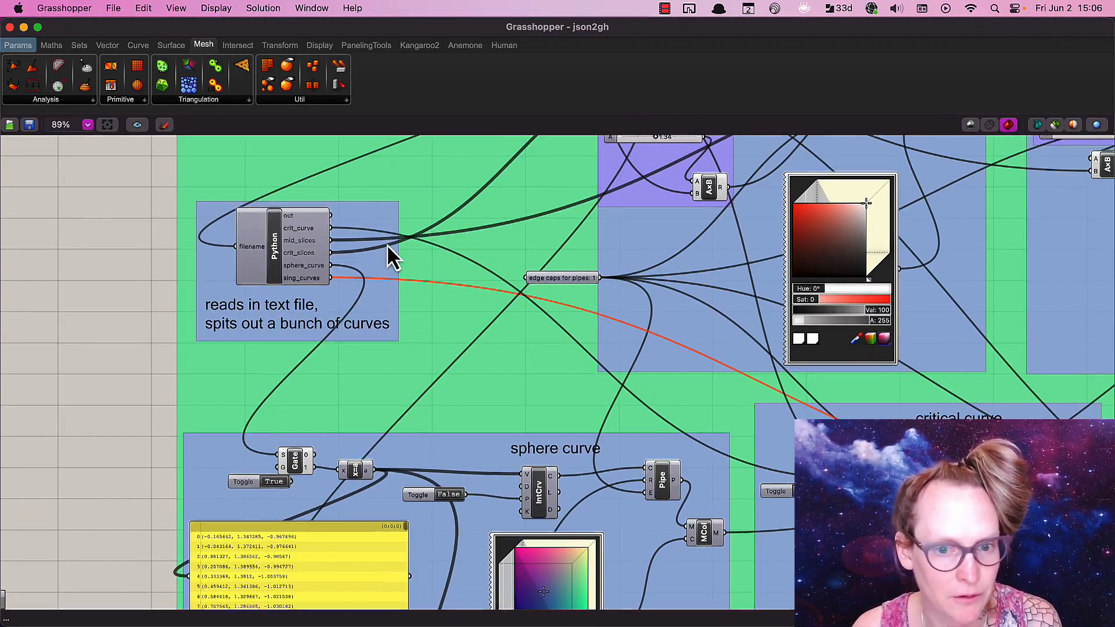
scroll(773, 251, "down", 4)
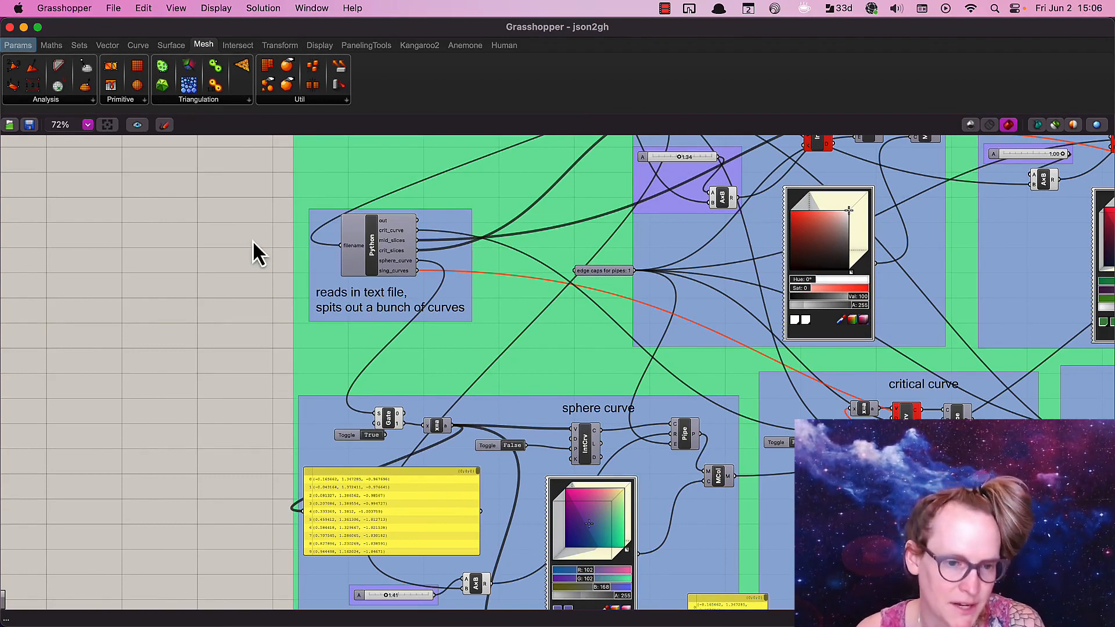
right_click_drag(255, 288, 211, 273)
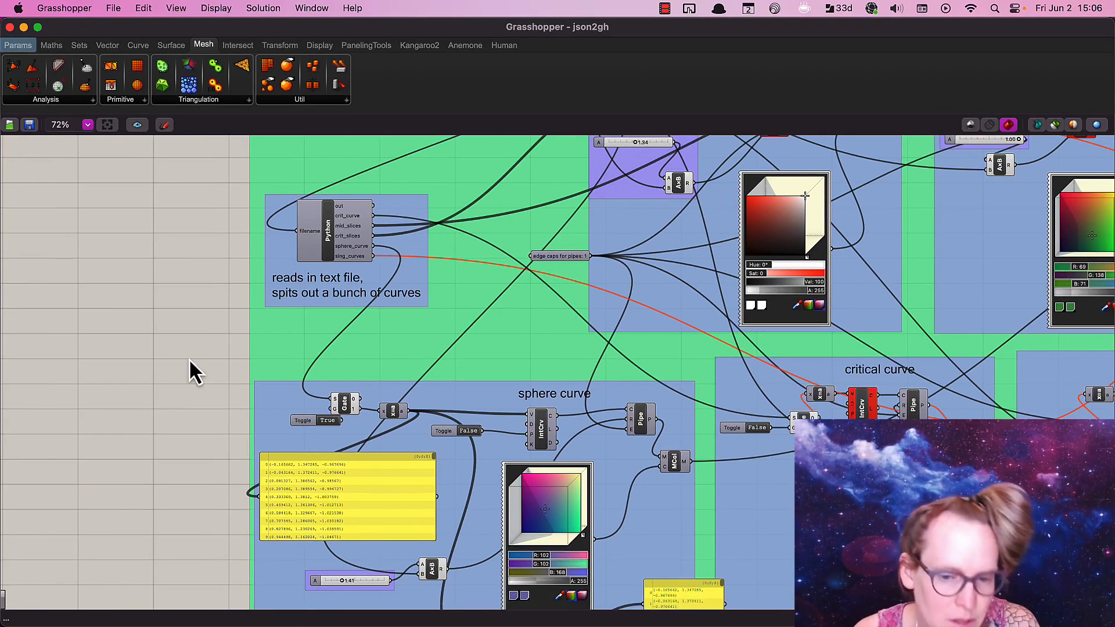